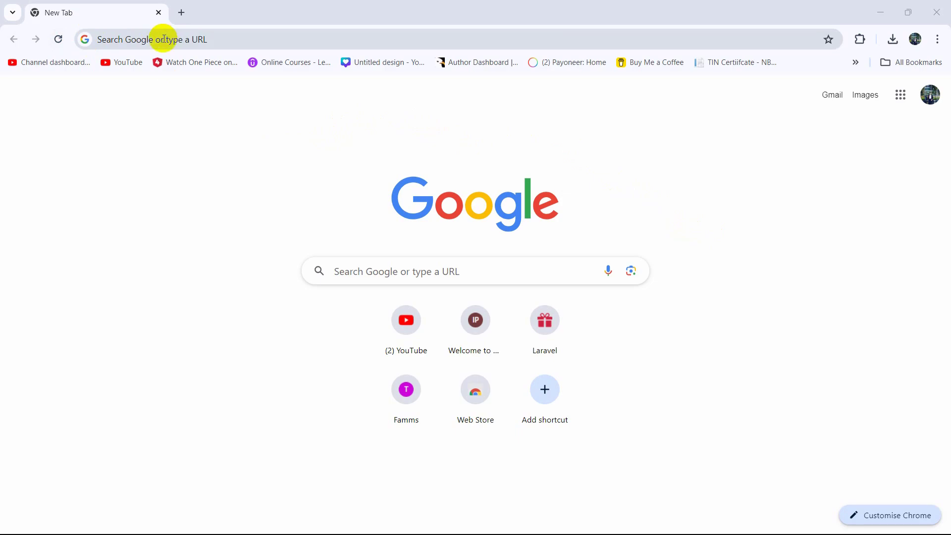
Search Google for 'jdk download' and find Oracle's Java Downloads result.
left_click(164, 40)
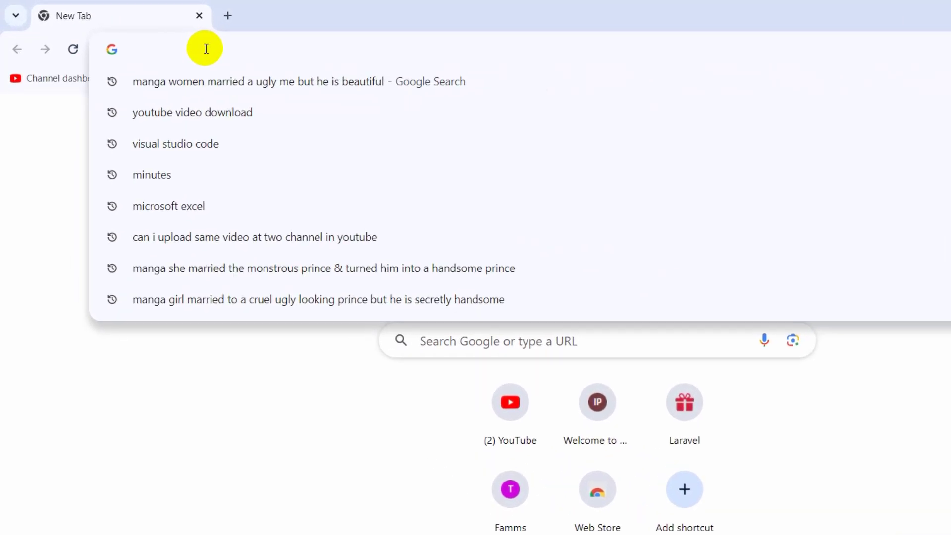
type("jd")
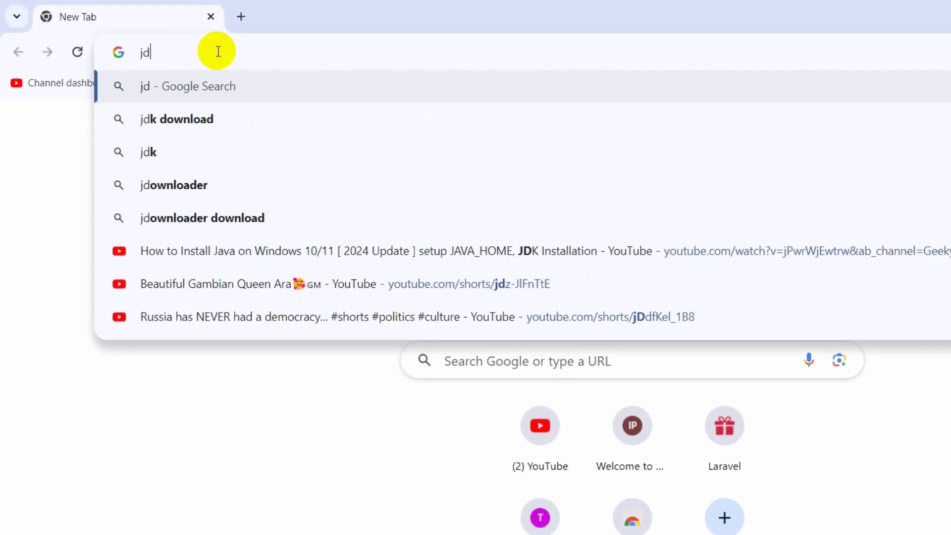
type("k download")
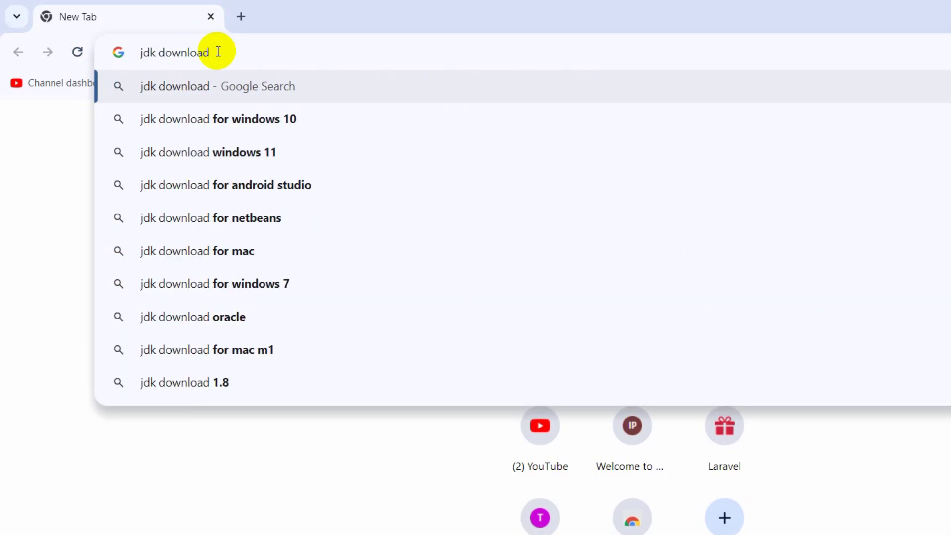
key("Return")
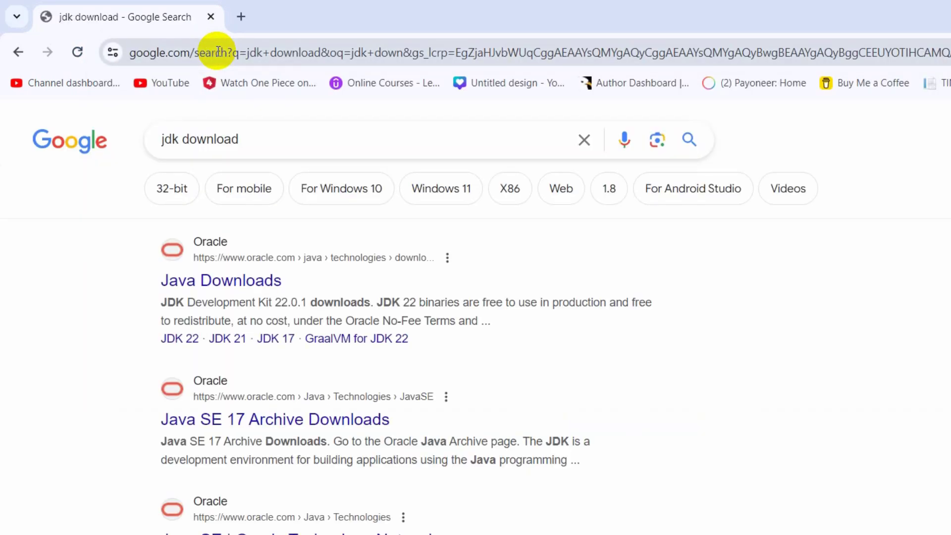
scroll(48, 282, "down", 2)
scroll(46, 277, "down", 3)
scroll(60, 258, "up", 1)
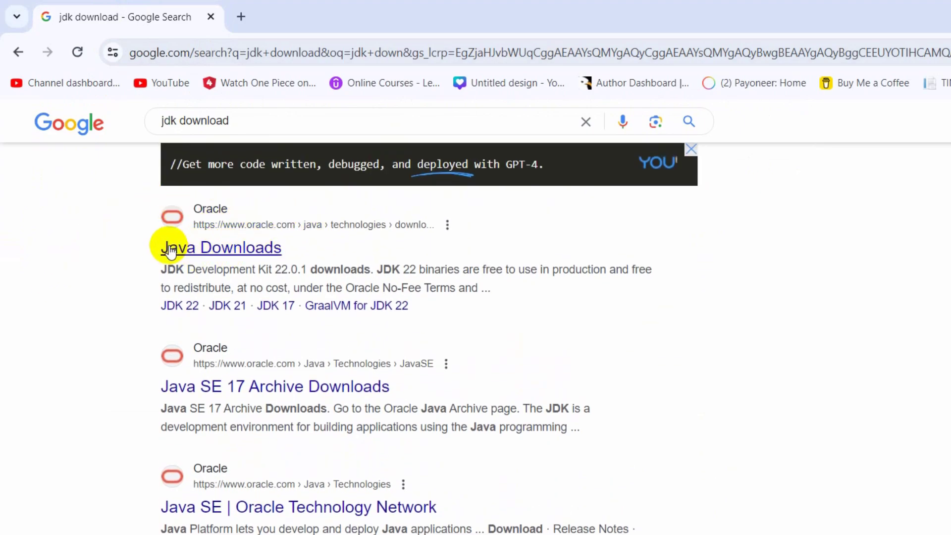
Open Oracle's Java Downloads page and dismiss the country-site popup.
left_click(223, 251)
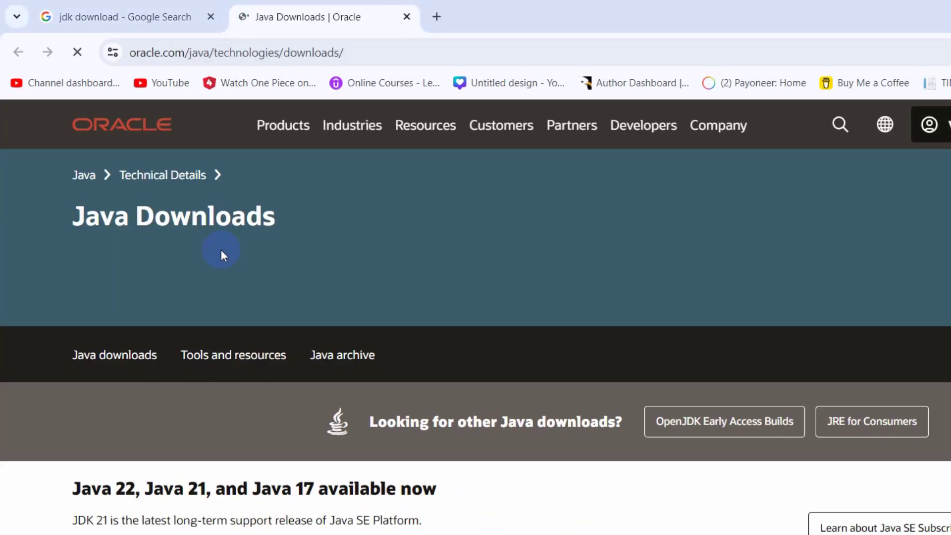
left_click(361, 52)
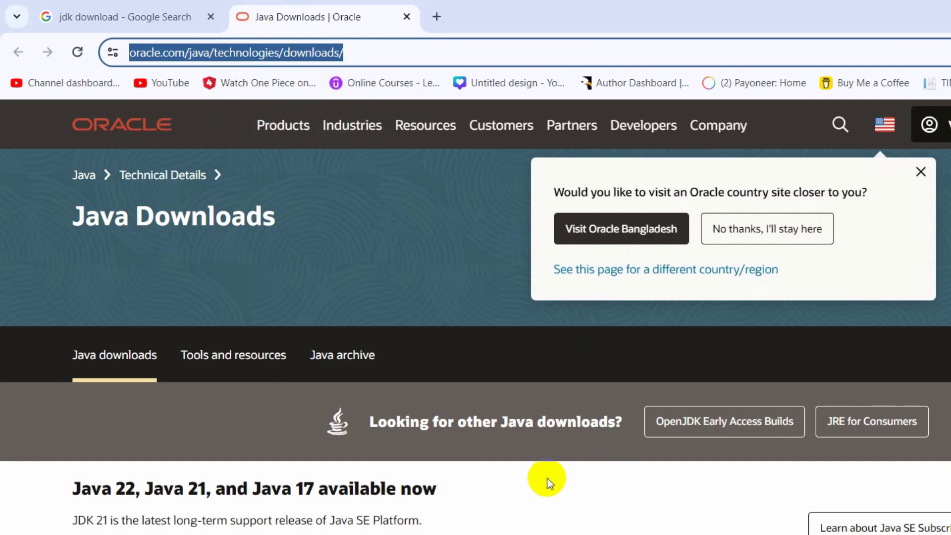
left_click(914, 177)
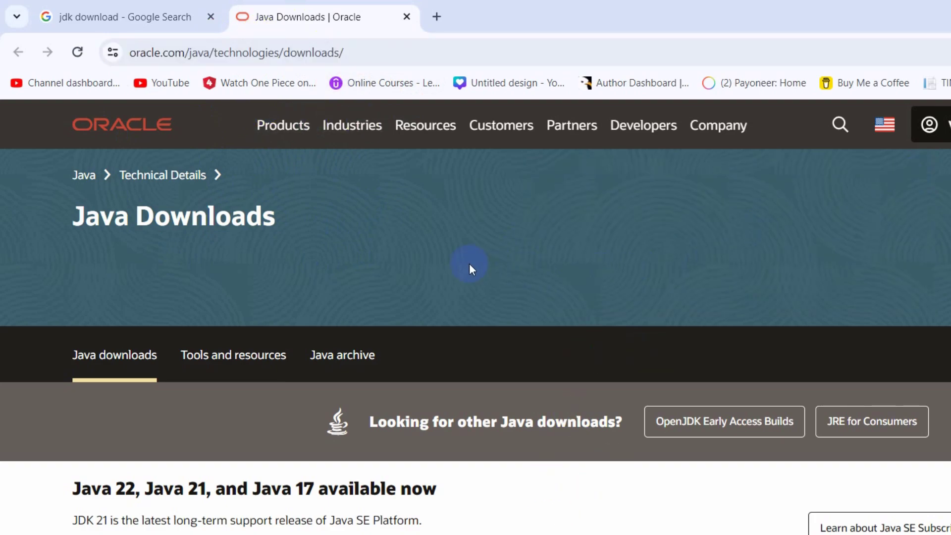
Scroll to JDK 22 and show its Windows downloads, including the x64 MSI Installer.
scroll(556, 333, "down", 5)
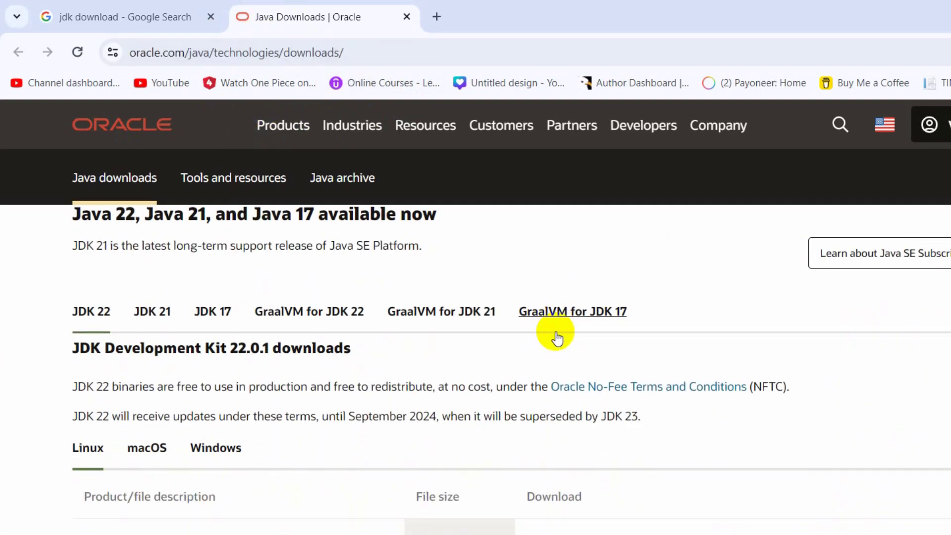
scroll(557, 339, "down", 1)
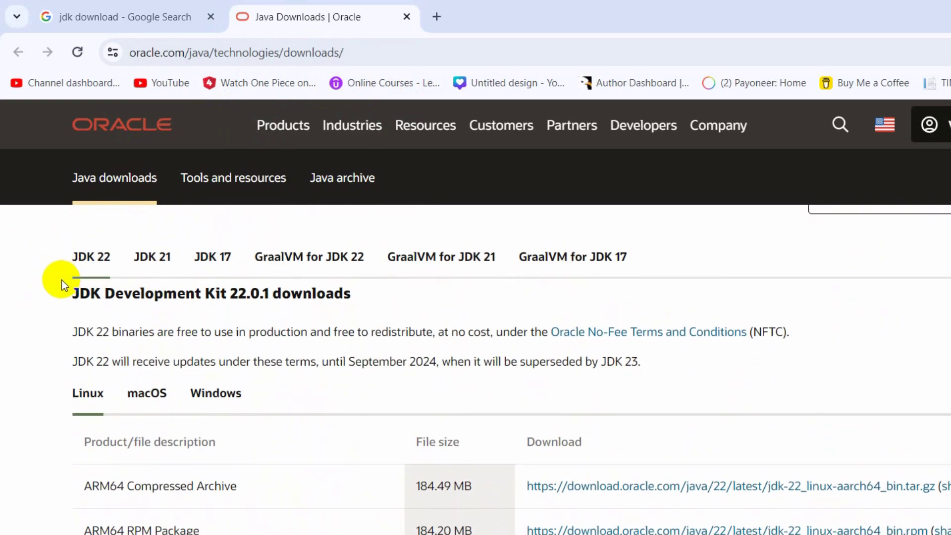
left_click_drag(106, 293, 120, 301)
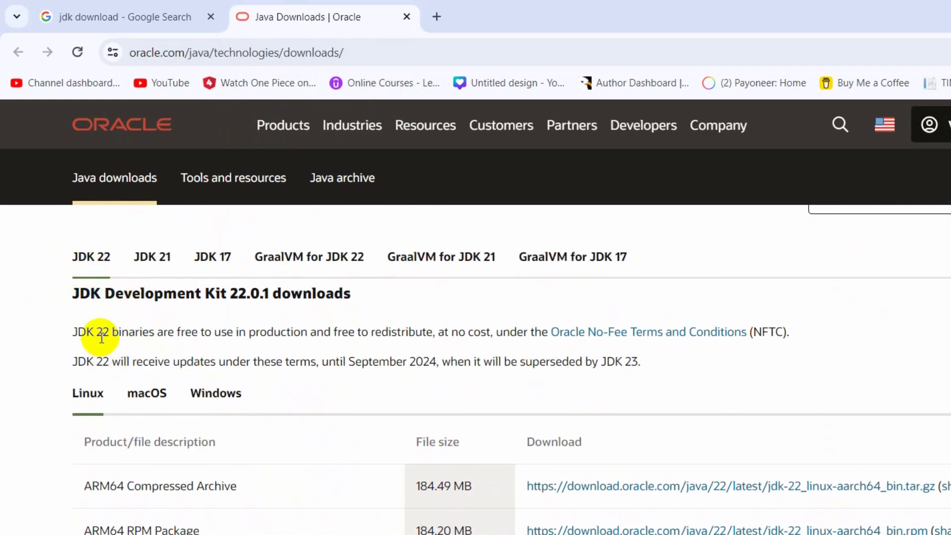
scroll(101, 335, "down", 2)
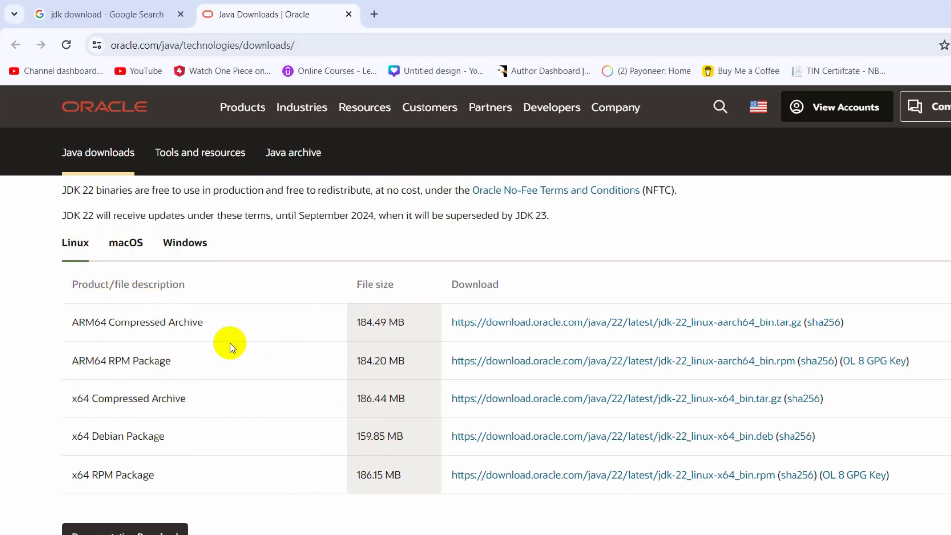
left_click(128, 247)
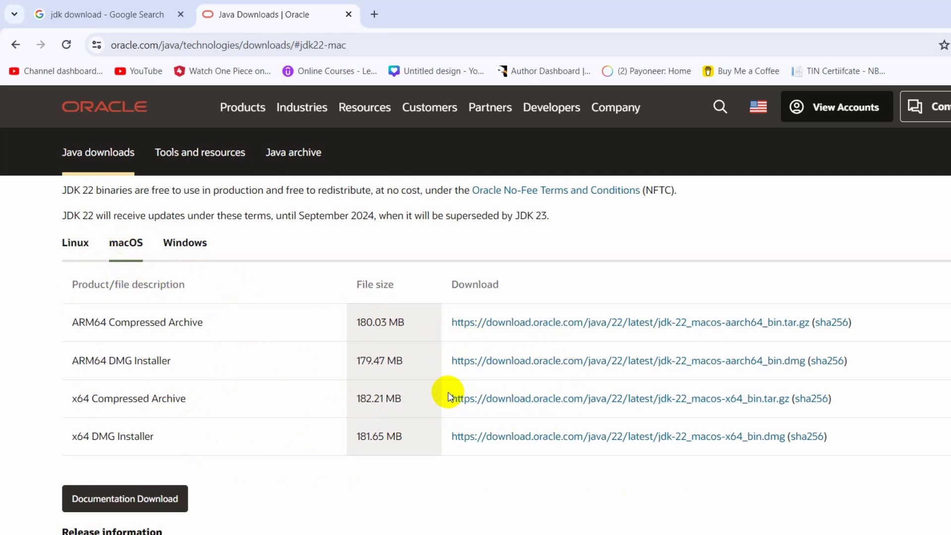
left_click(186, 243)
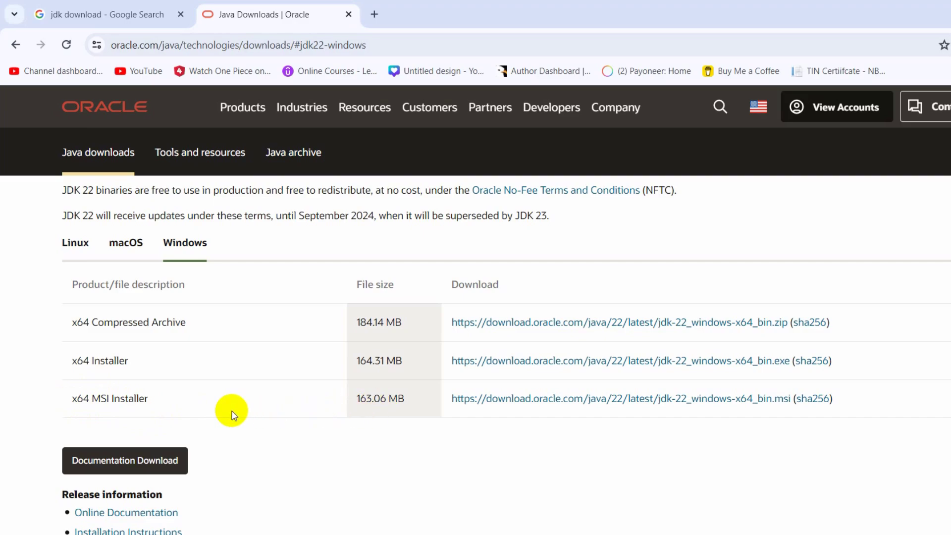
left_click_drag(75, 397, 192, 397)
left_click(210, 398)
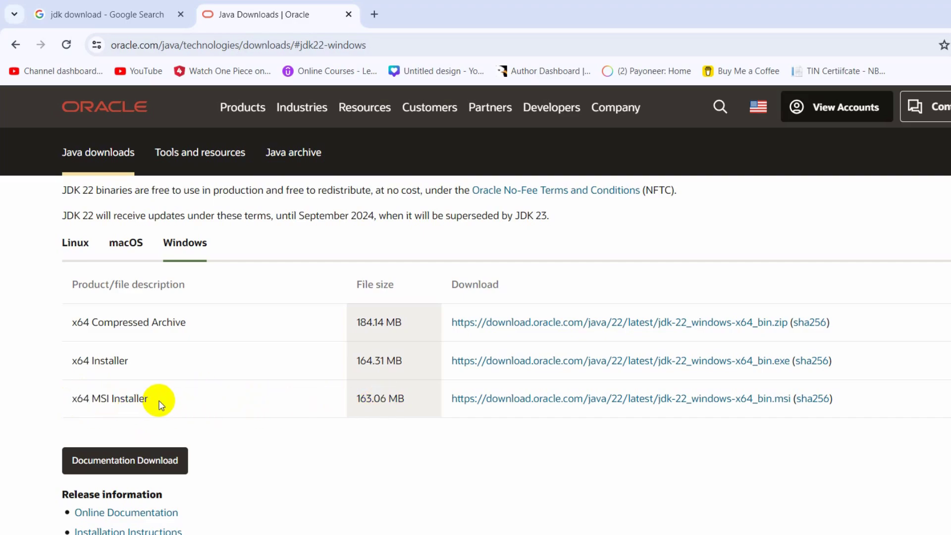
Download jdk-22_windows-x64_bin.msi and watch it complete at 163 MB.
left_click(495, 350)
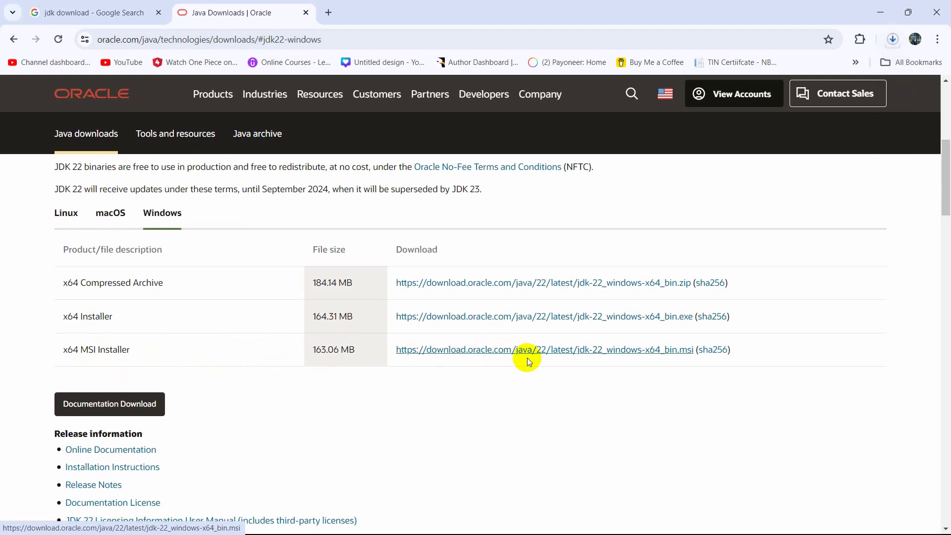
left_click(893, 38)
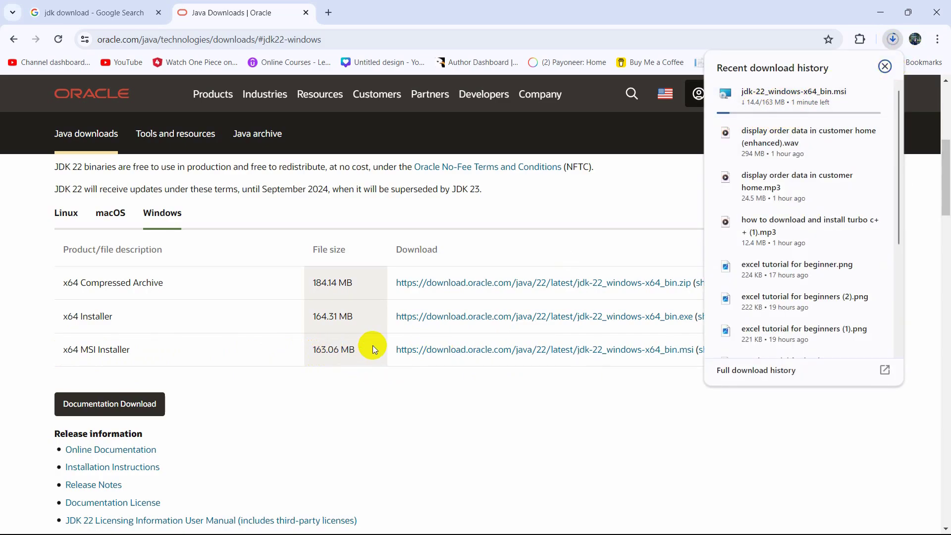
mouse_move(745, 108)
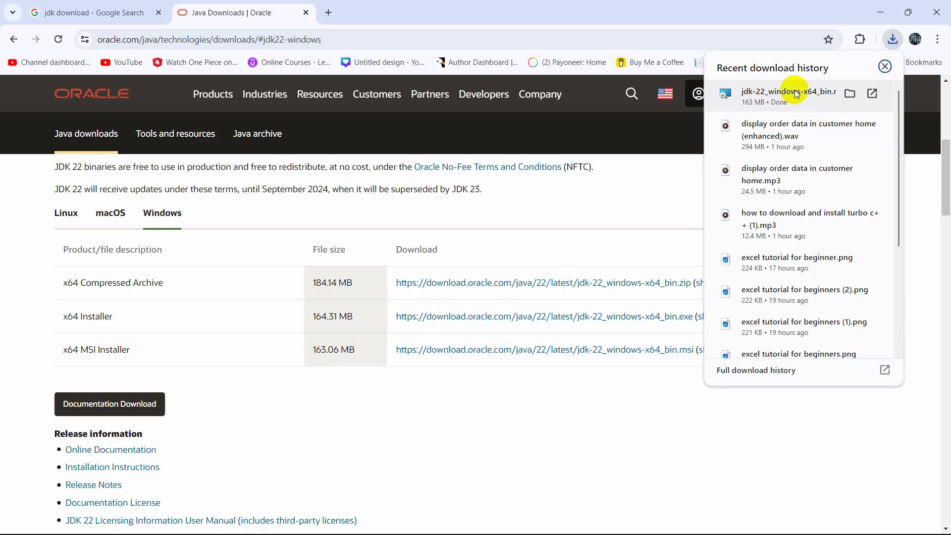
Launch the downloaded jdk-22_windows-x64_bin.msi from its folder and bring up the setup wizard.
left_click(849, 92)
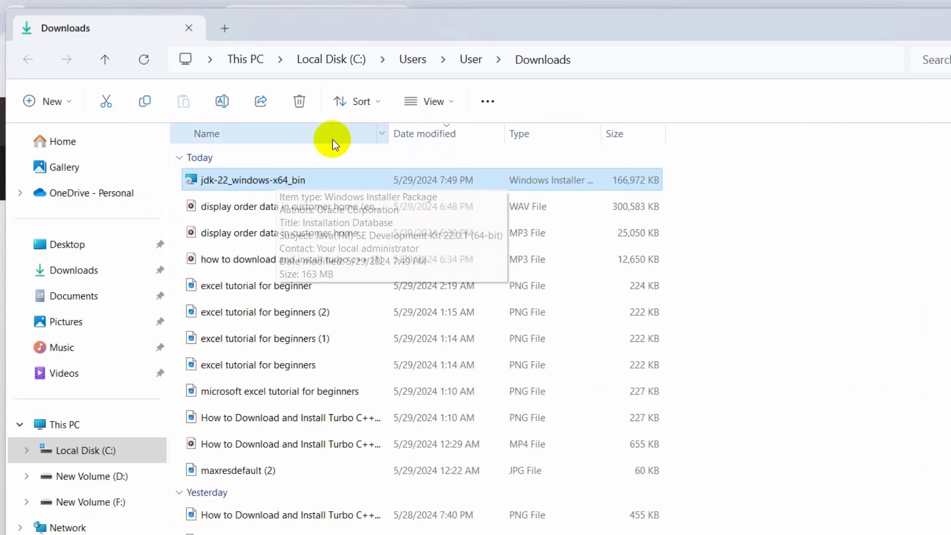
double_click(313, 179)
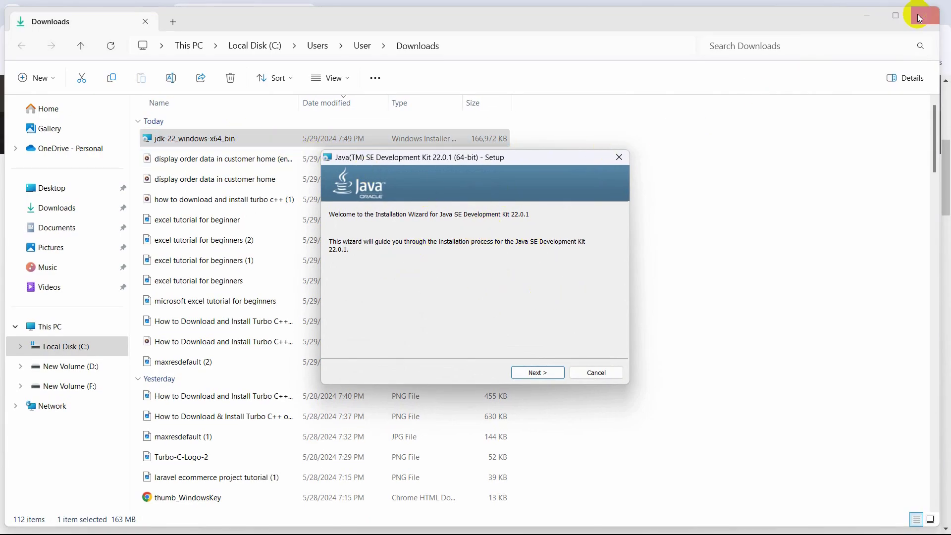
left_click(872, 19)
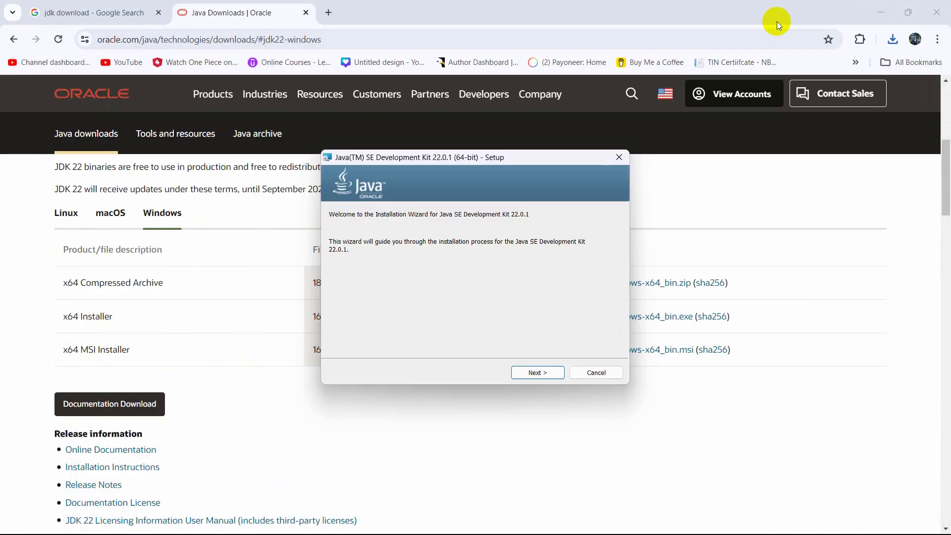
left_click(872, 15)
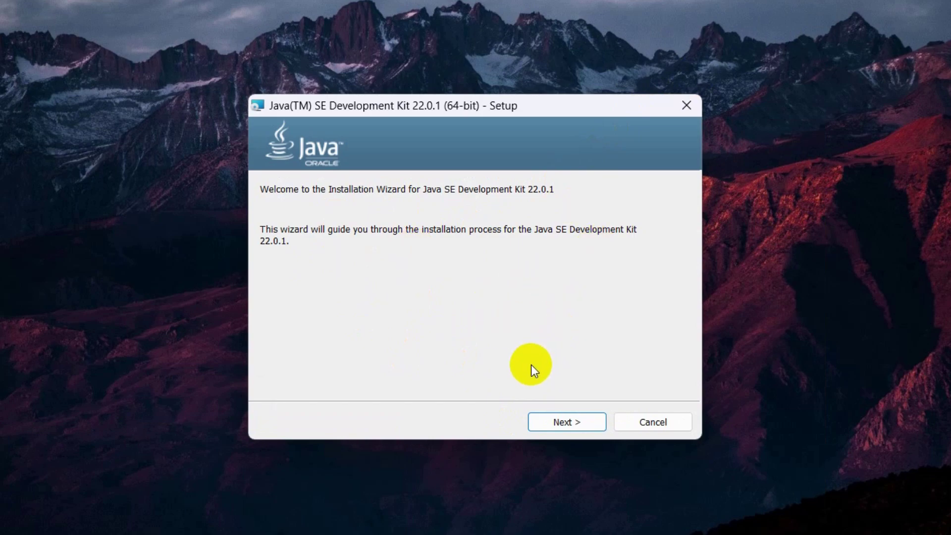
Install JDK 22.0.1 into the default C:\Program Files\Java\jdk-22\ folder and close the installer.
left_click(555, 422)
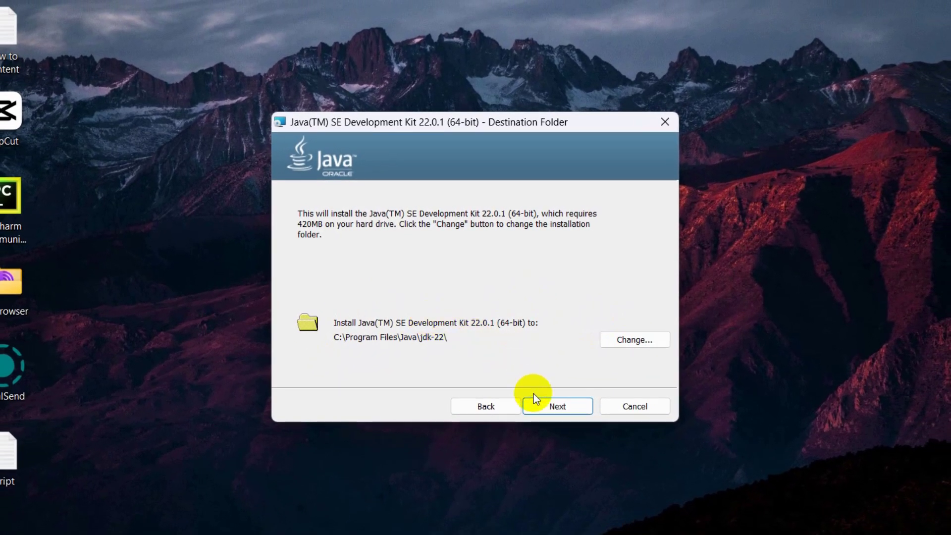
left_click(563, 407)
left_click_drag(565, 121, 336, 126)
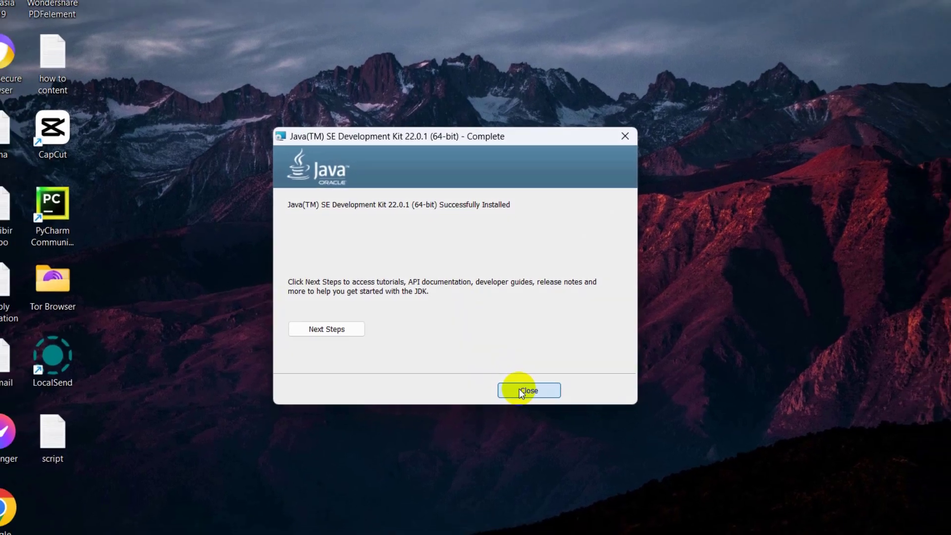
left_click(525, 404)
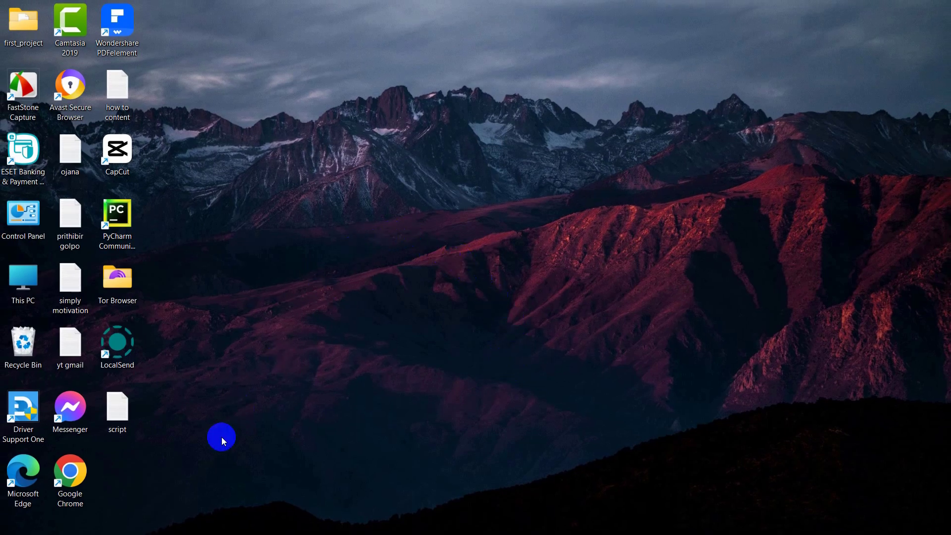
Navigate File Explorer to C:\Program Files\Java\jdk-22\bin.
mouse_move(186, 533)
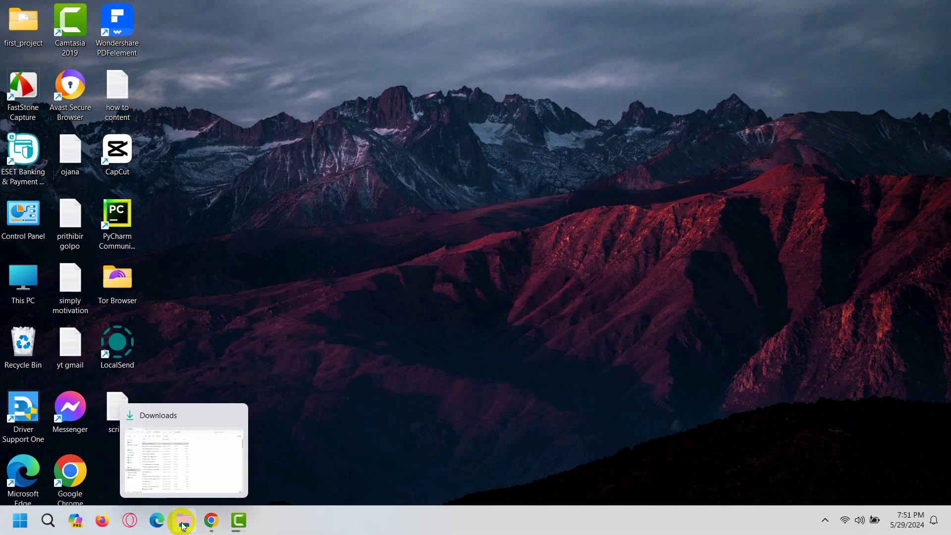
left_click(183, 526)
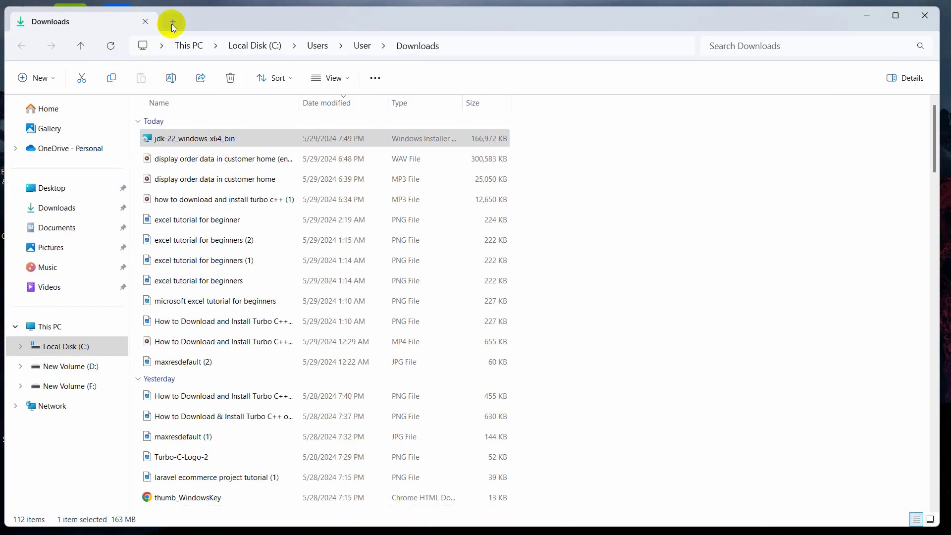
left_click(172, 23)
left_click(143, 22)
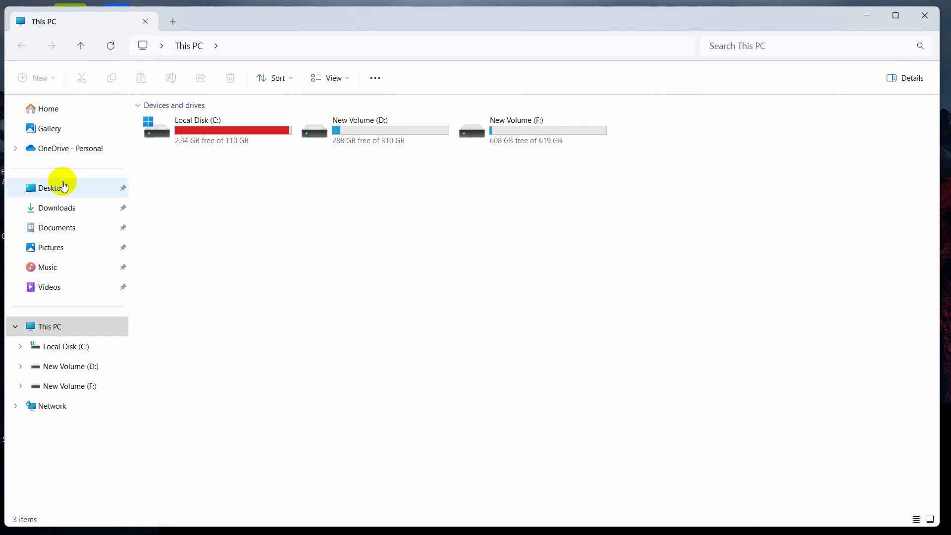
double_click(216, 134)
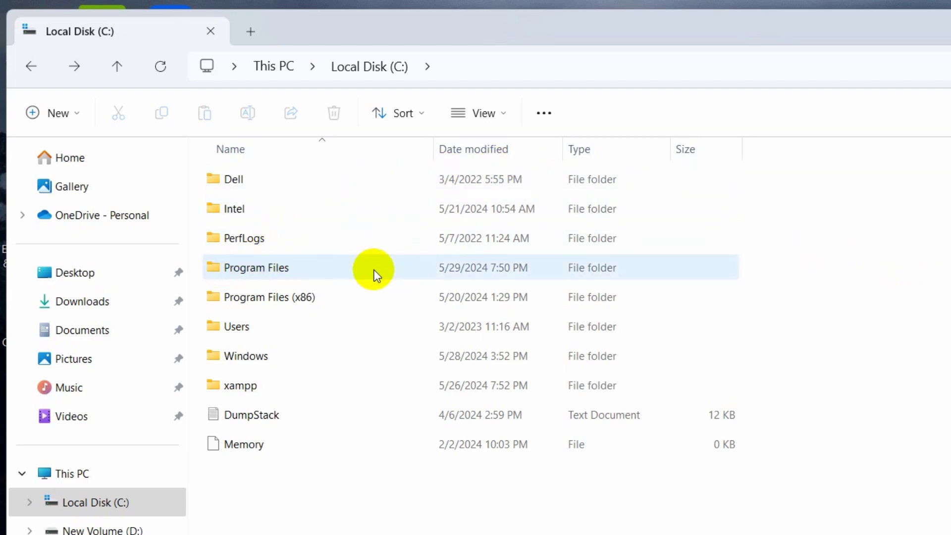
double_click(320, 269)
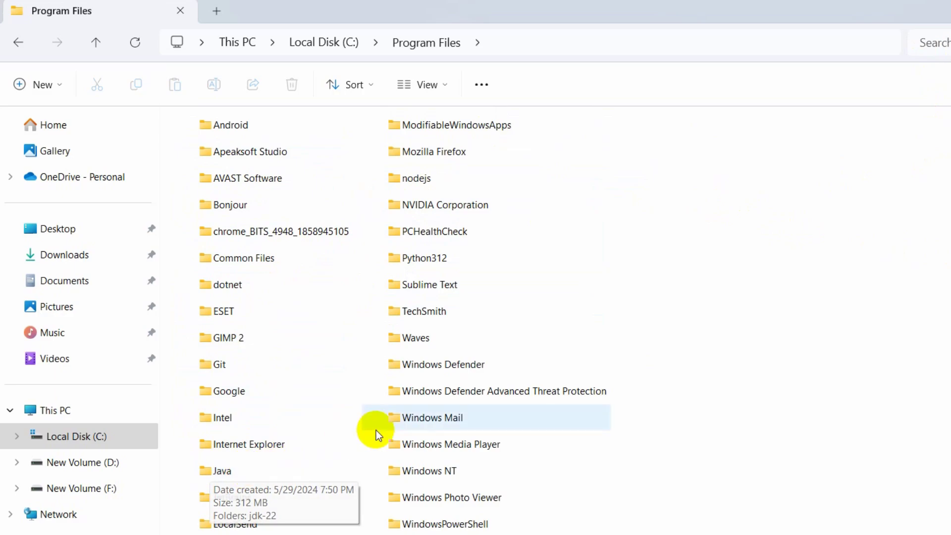
double_click(275, 471)
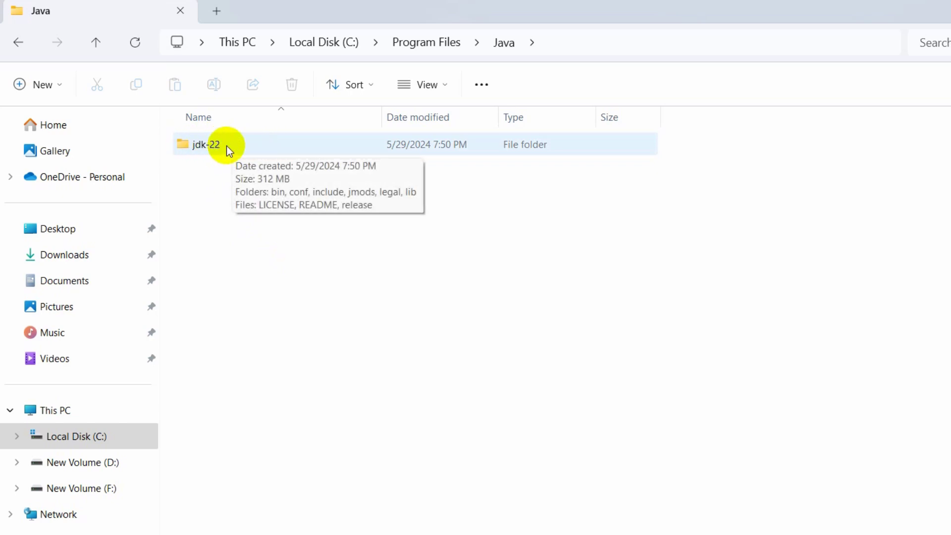
double_click(245, 143)
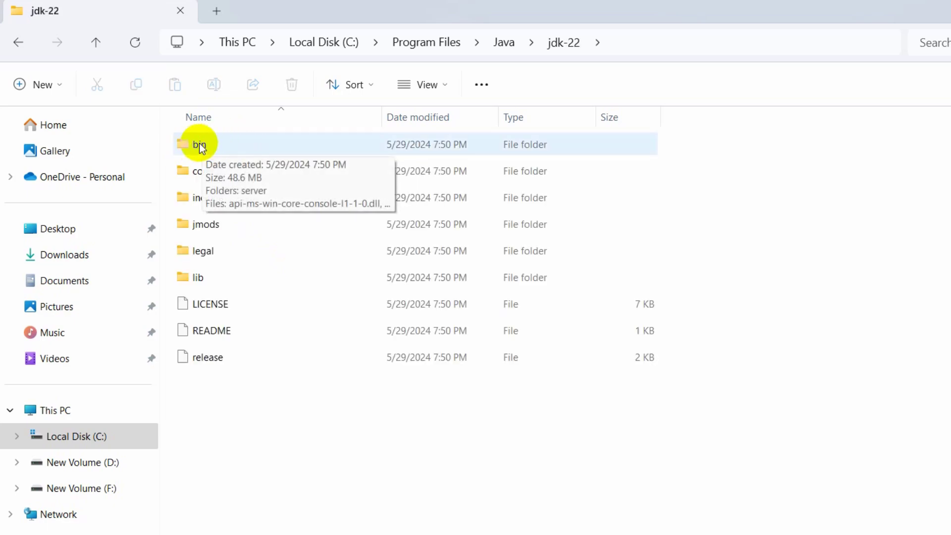
double_click(249, 144)
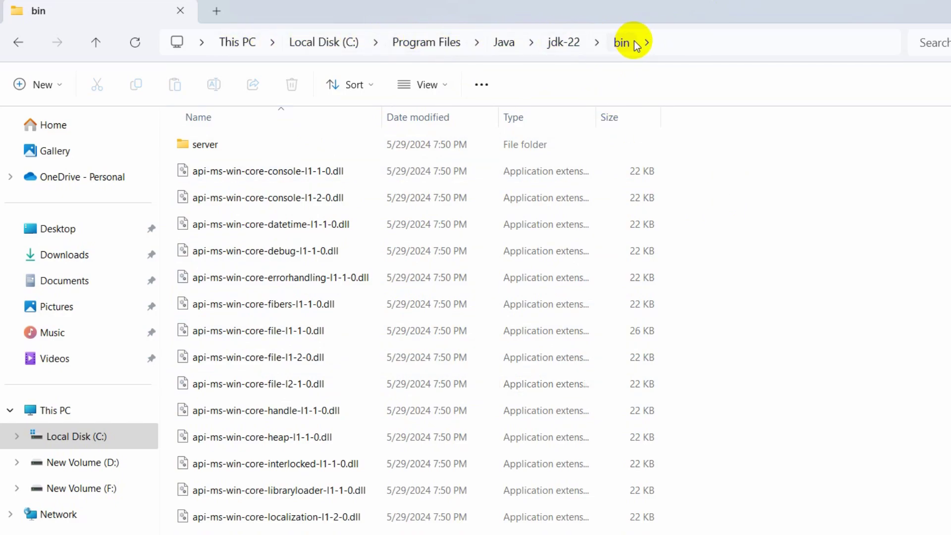
Copy the bin folder's full path and minimize File Explorer.
left_click(681, 44)
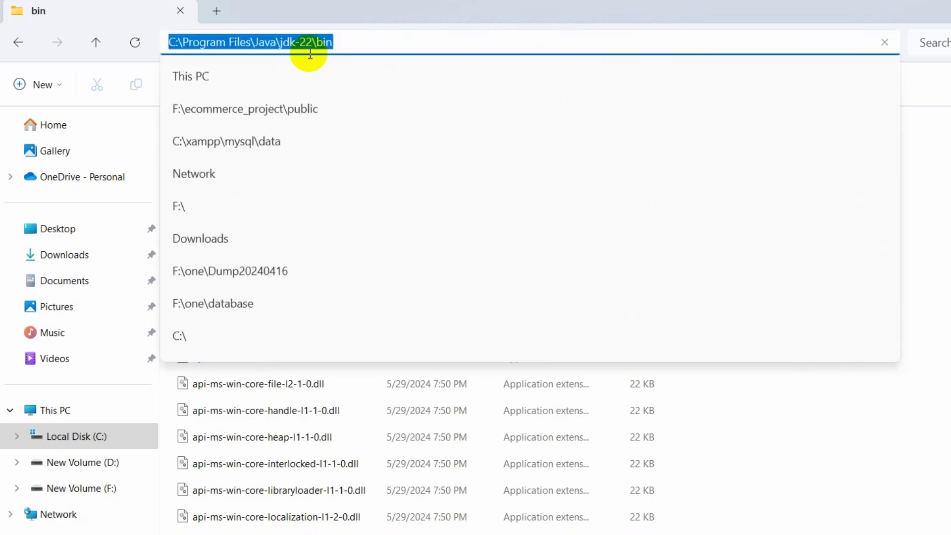
right_click(280, 43)
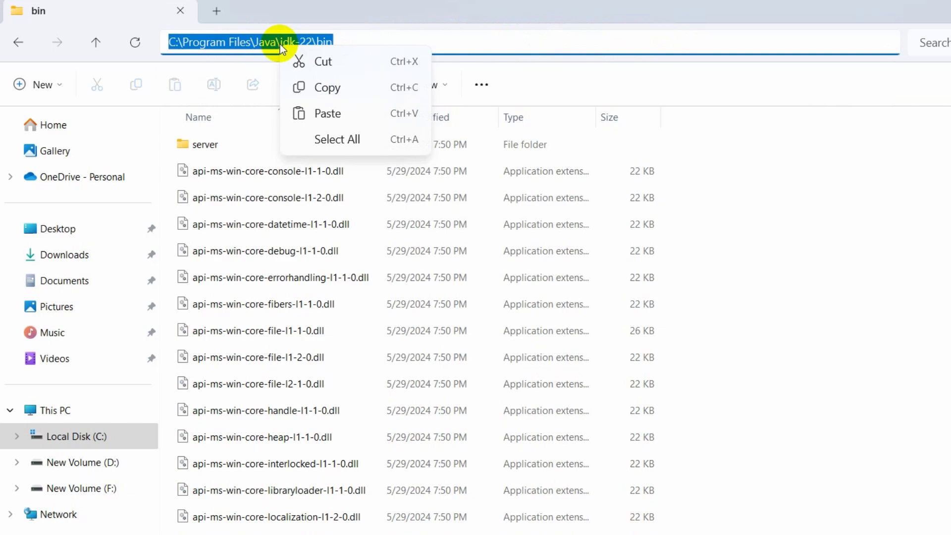
left_click(327, 88)
left_click(906, 198)
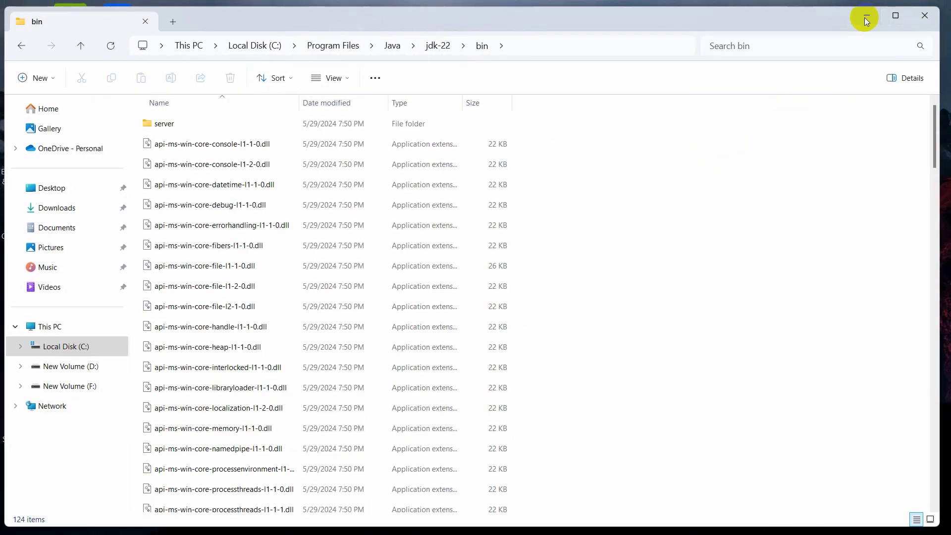
left_click(867, 19)
mouse_move(42, 524)
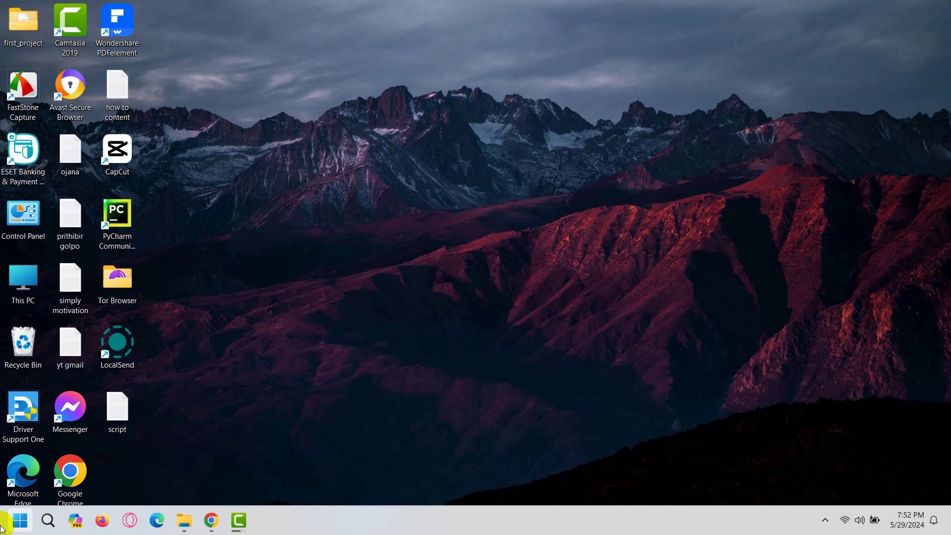
Open 'Edit the system environment variables' via Start search 'environ', then Environment Variables.
left_click(46, 521)
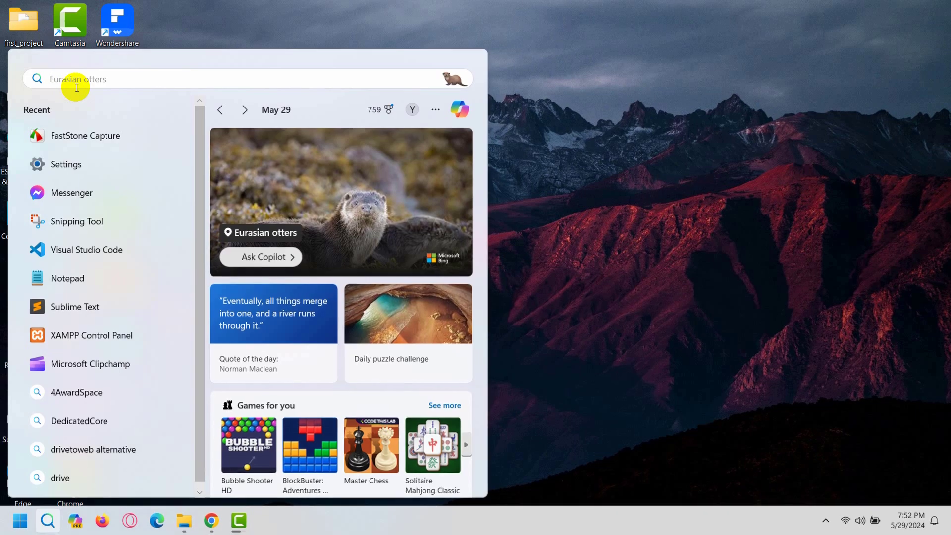
type("environ")
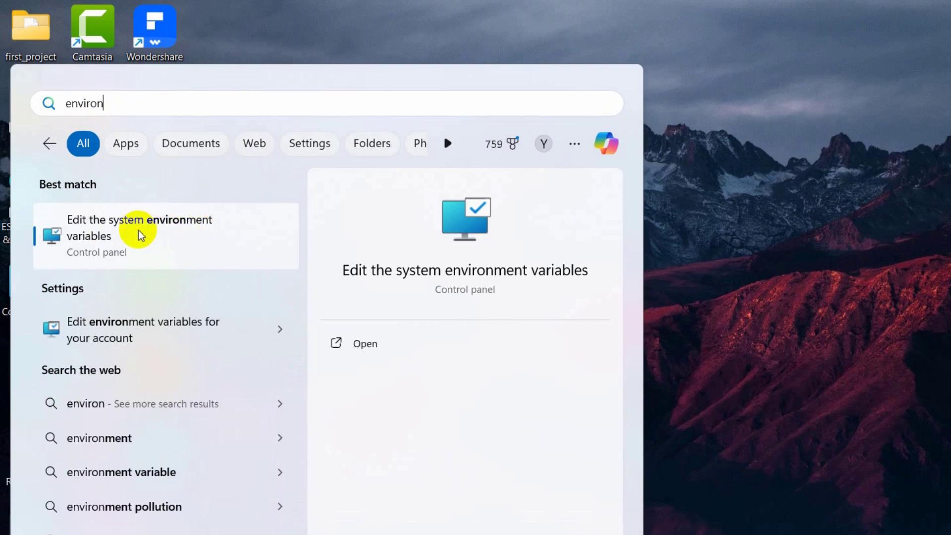
left_click(185, 230)
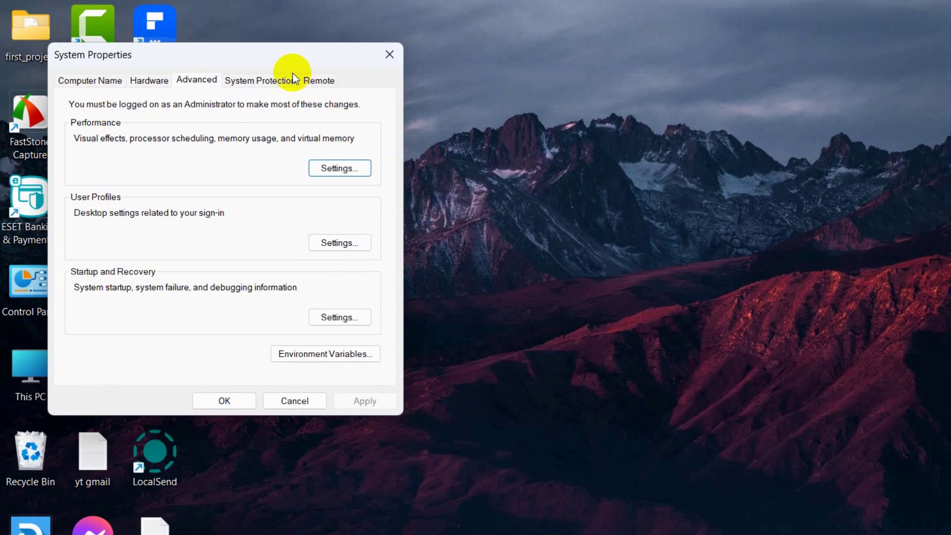
left_click_drag(285, 61, 655, 92)
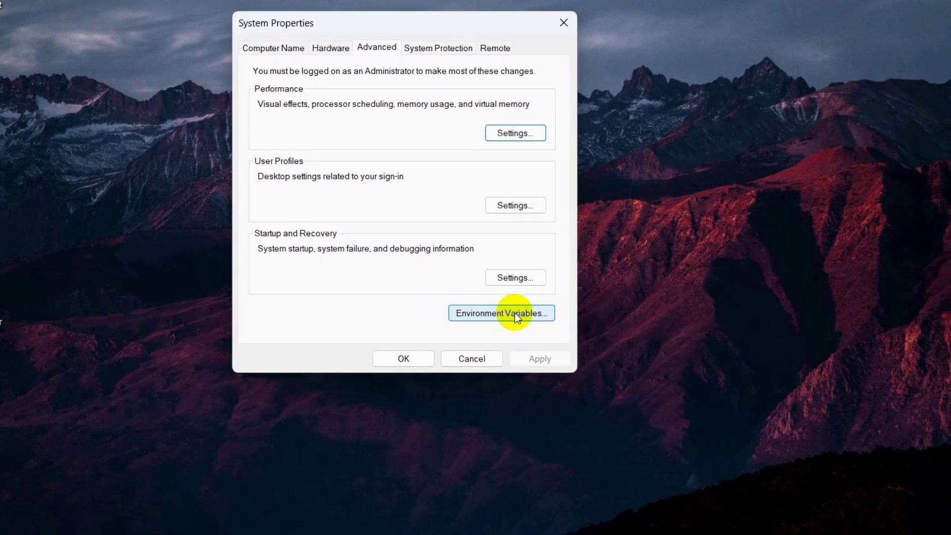
left_click(516, 317)
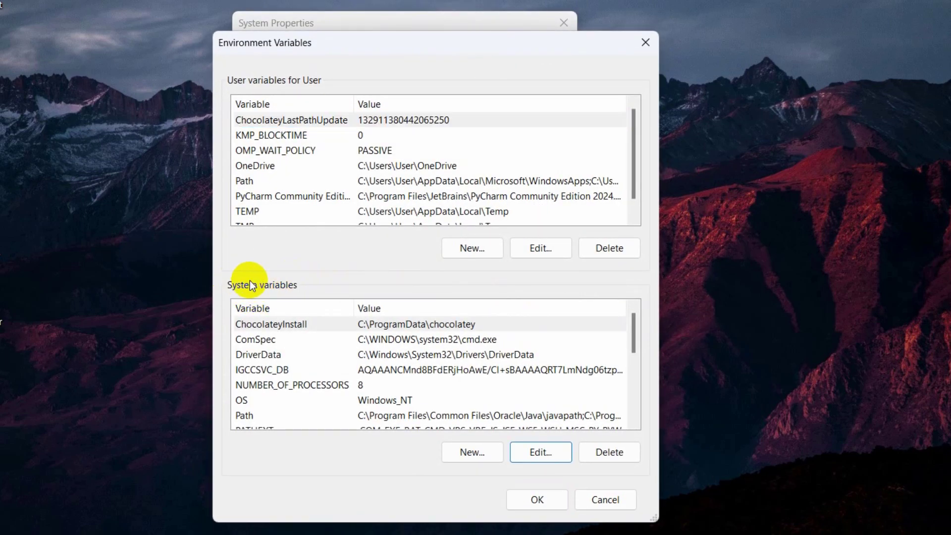
Edit the system Path, paste C:\Program Files\Java\jdk-22\bin as a new entry, and confirm.
scroll(544, 337, "down", 1)
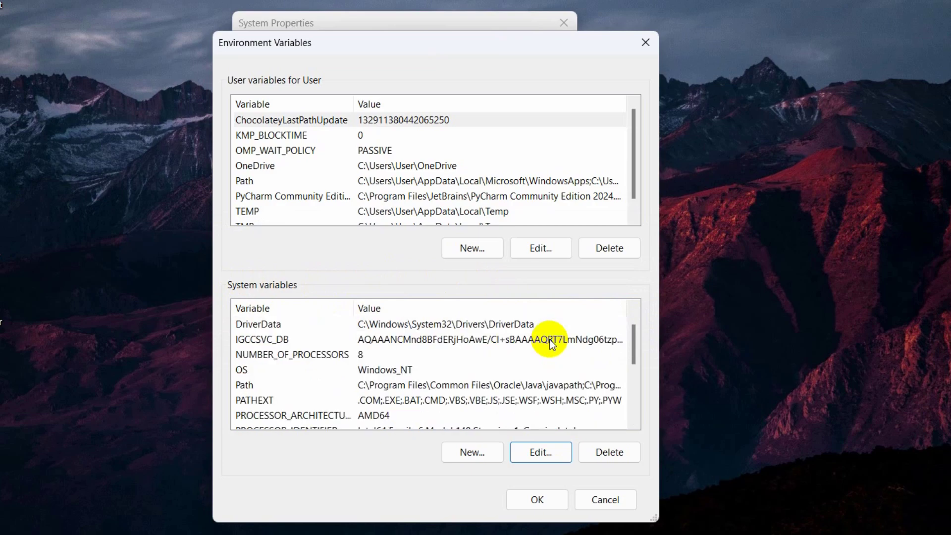
scroll(551, 343, "down", 1)
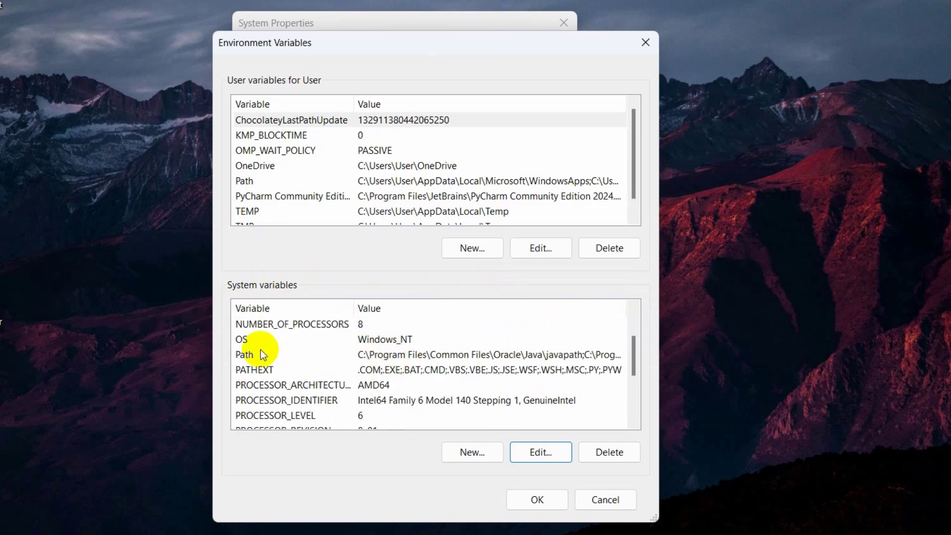
left_click(403, 357)
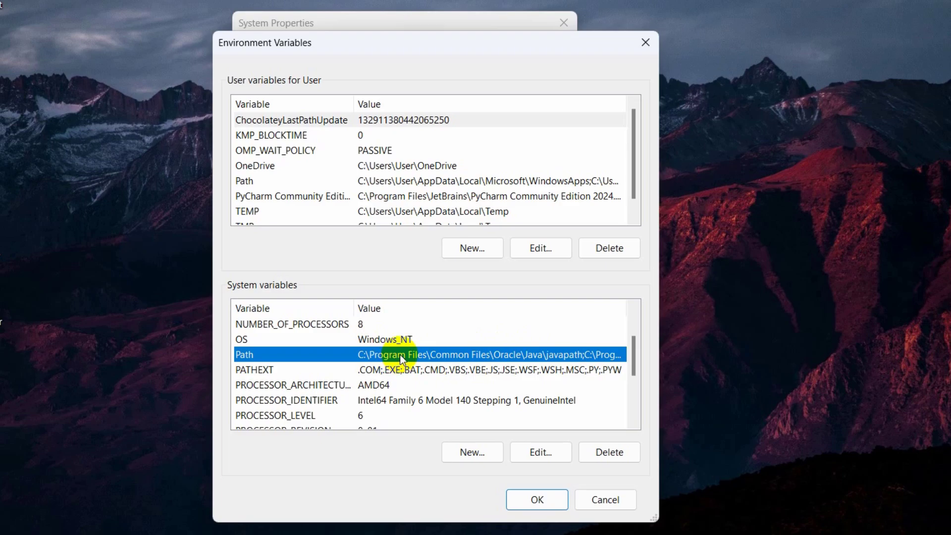
left_click(541, 452)
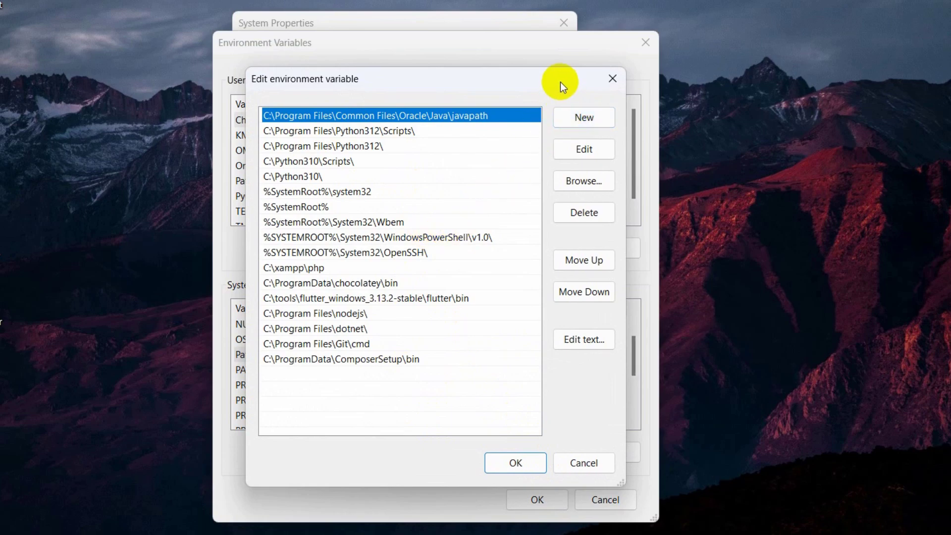
left_click(586, 120)
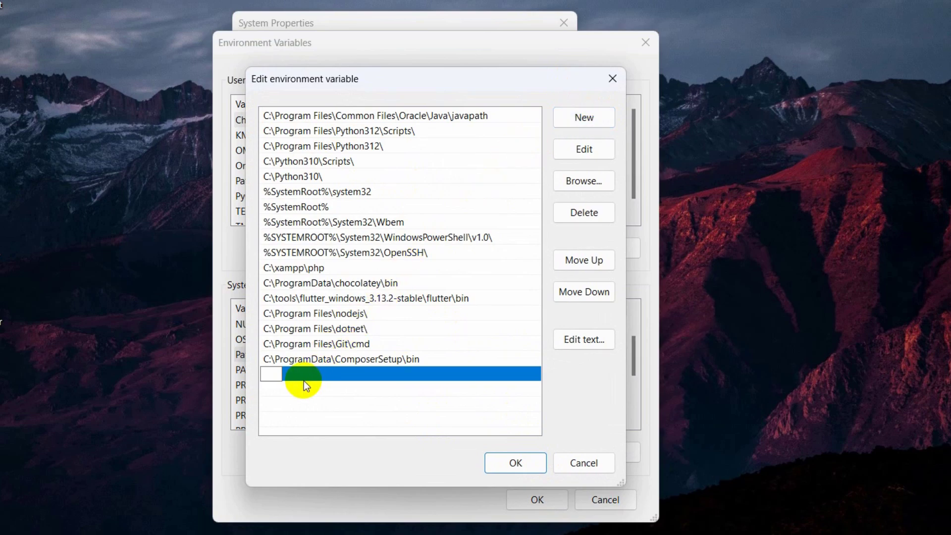
right_click(272, 376)
left_click(313, 444)
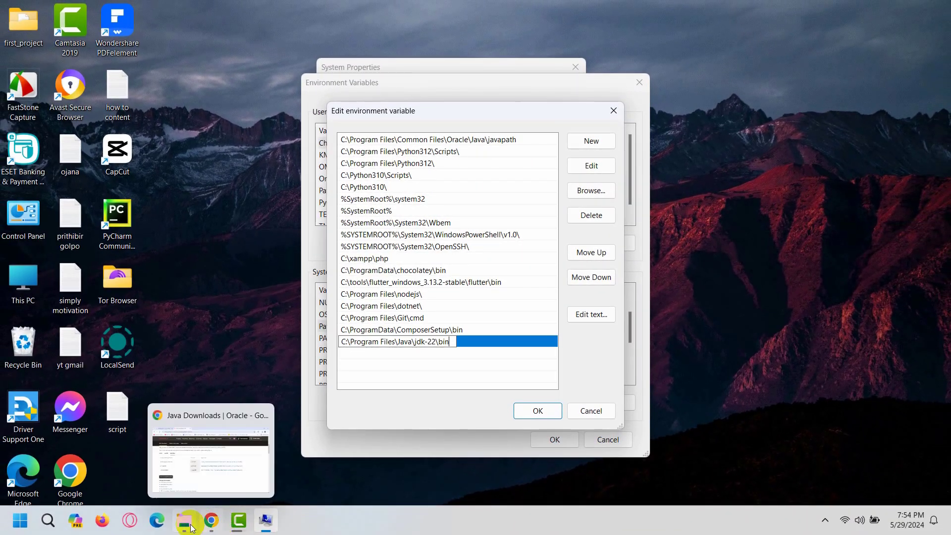
left_click(191, 529)
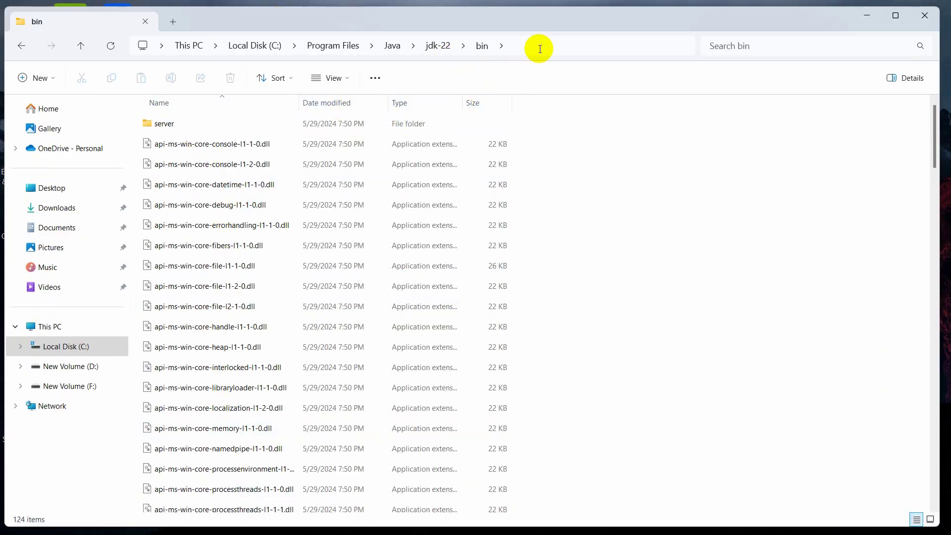
left_click(540, 49)
key("ctrl+c")
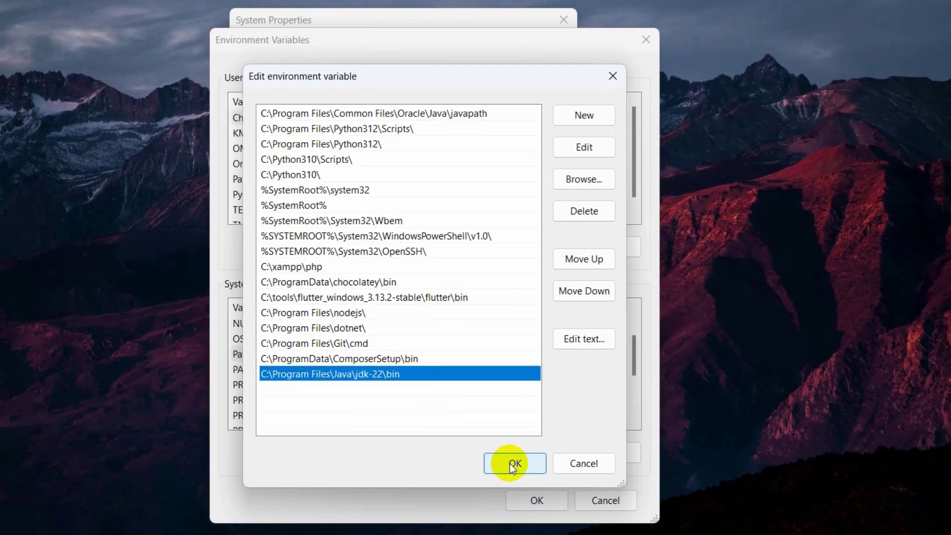
left_click(510, 464)
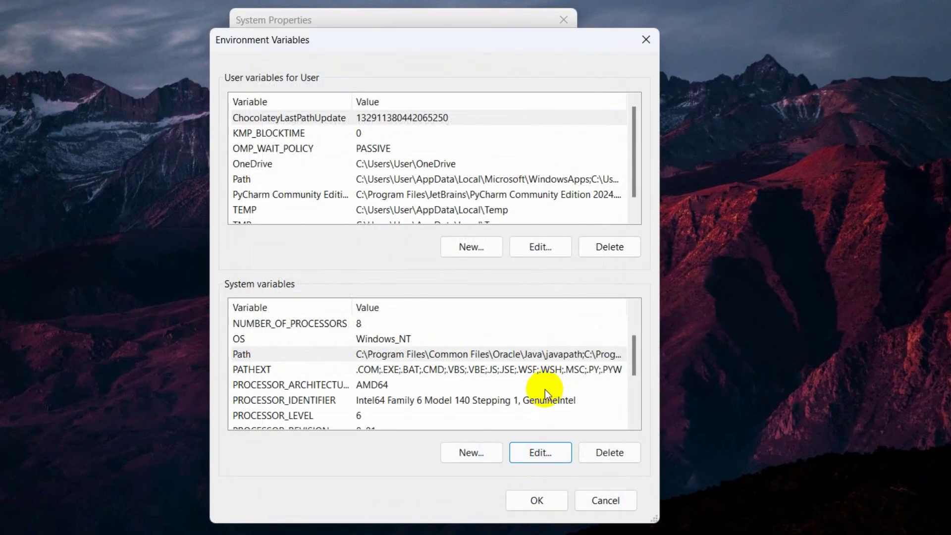
Create system variable JAVA_HOME set to C:\Program Files\Java\jdk-22, trimming bin from the pasted path.
left_click(471, 451)
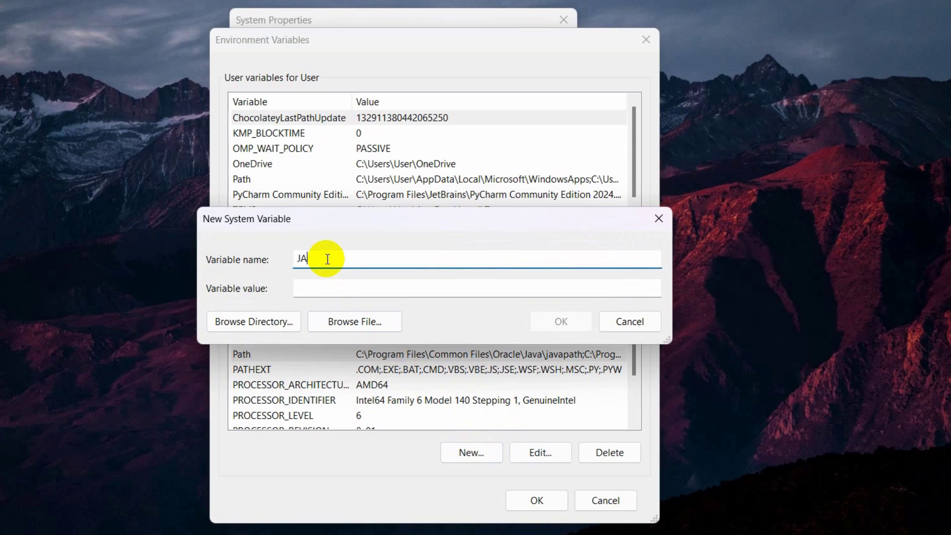
type("JAVA_HOME")
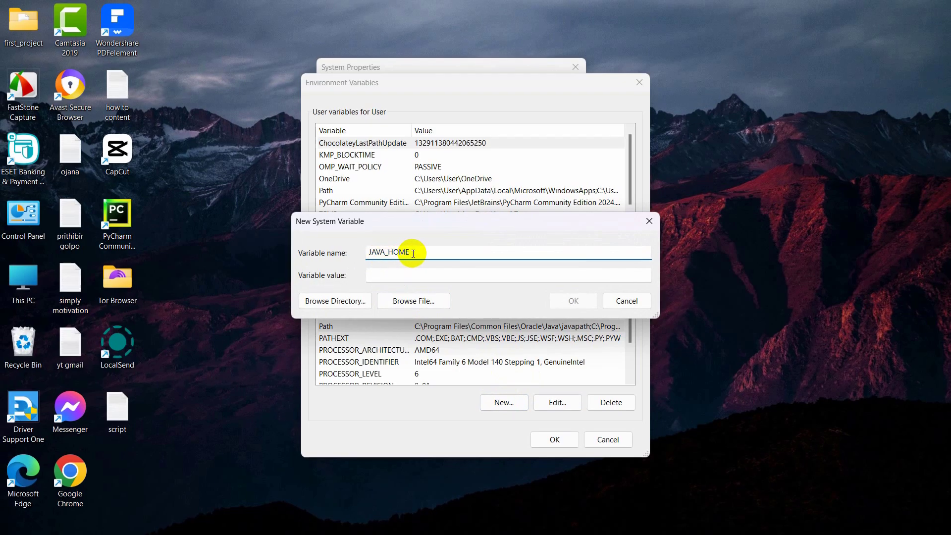
left_click_drag(413, 254, 366, 251)
left_click(390, 273)
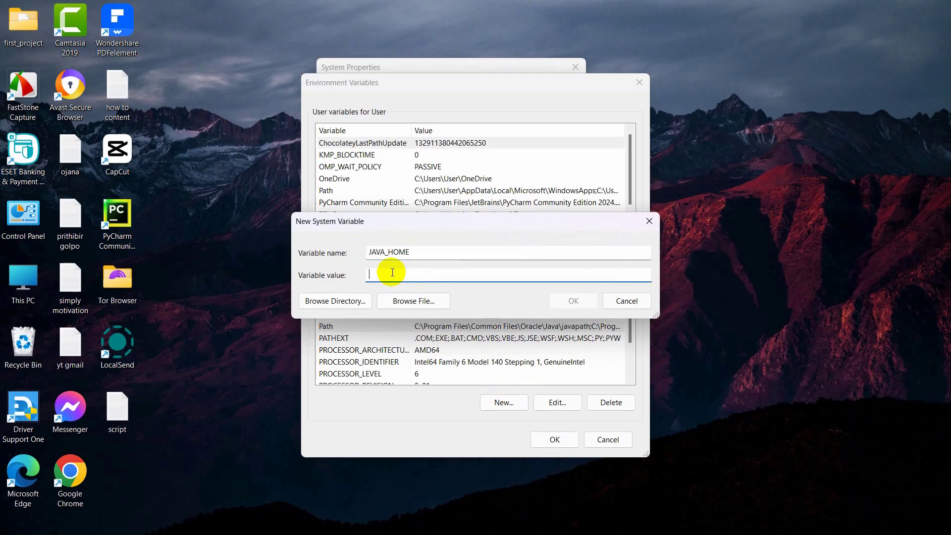
left_click(181, 521)
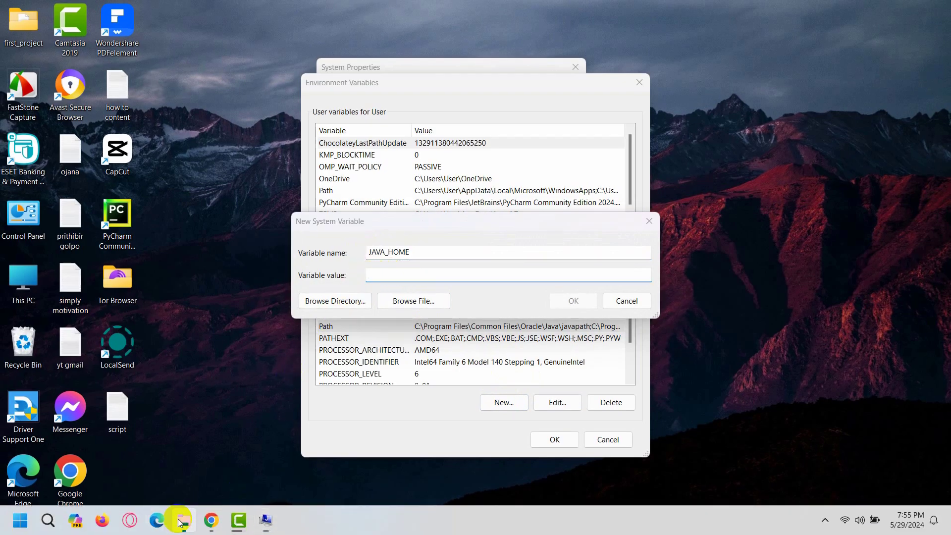
left_click(371, 45)
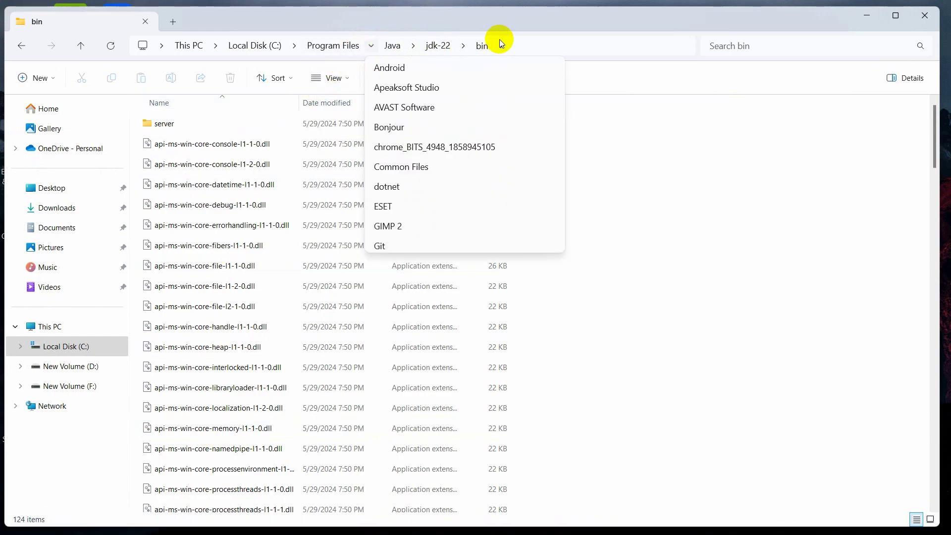
left_click(509, 42)
left_click(476, 43)
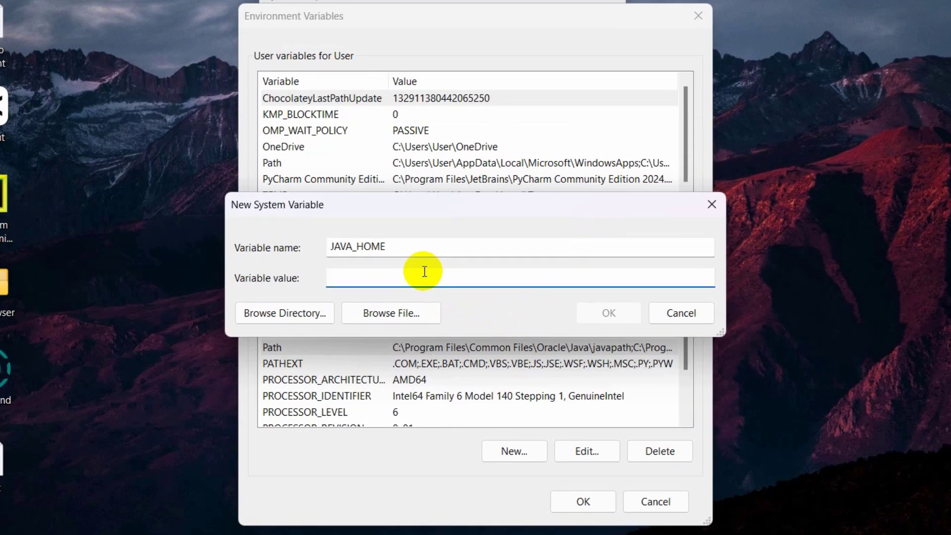
key("ctrl+v")
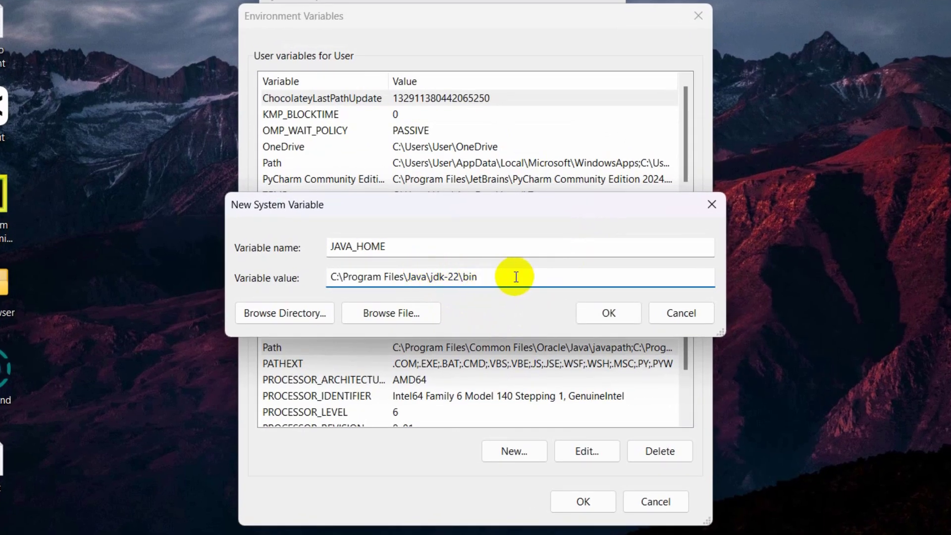
key("BackSpace")
key("BackSpace")
key("BackSpace")
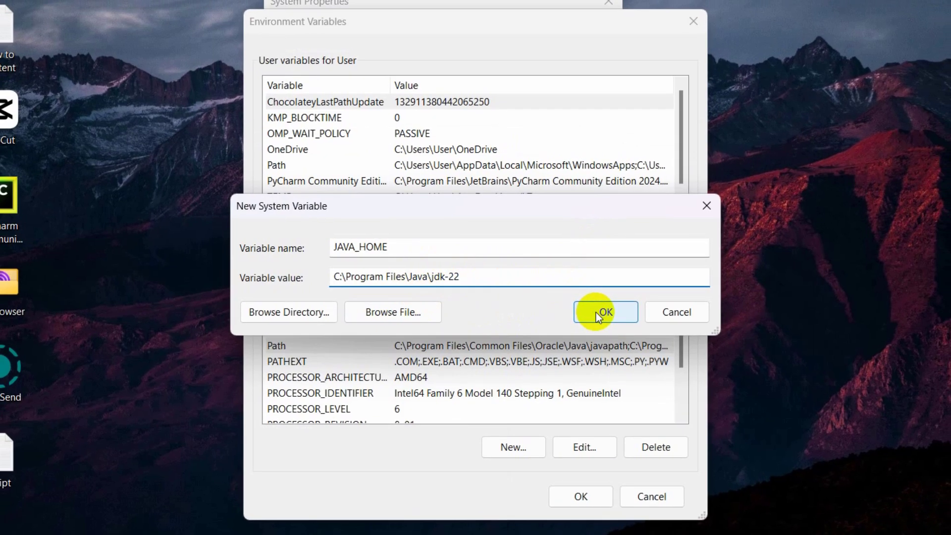
left_click(596, 313)
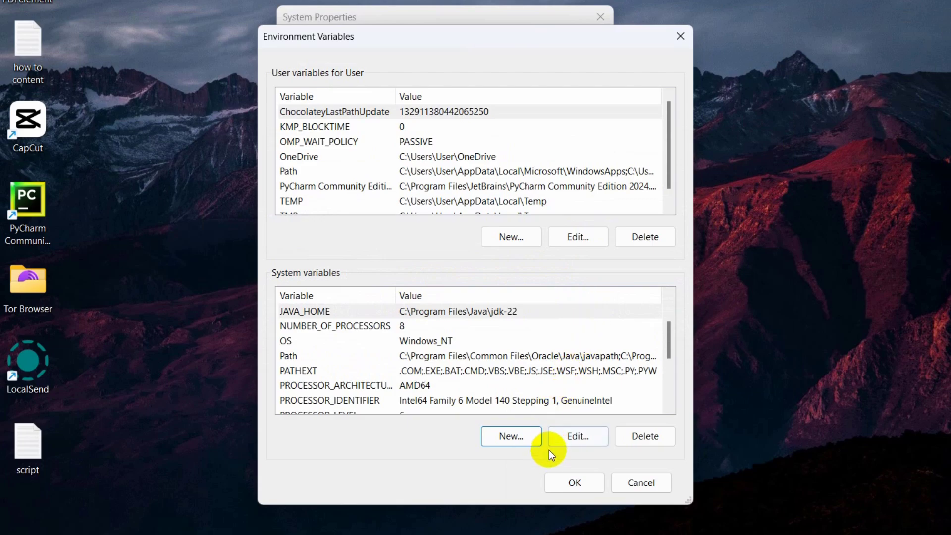
Save and close Environment Variables and System Properties, then launch Command Prompt.
left_click(570, 481)
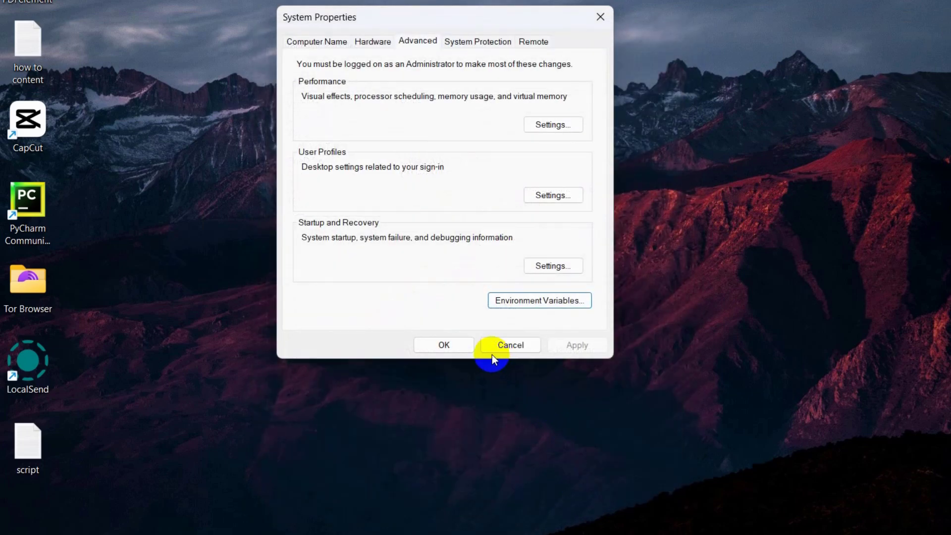
left_click(459, 344)
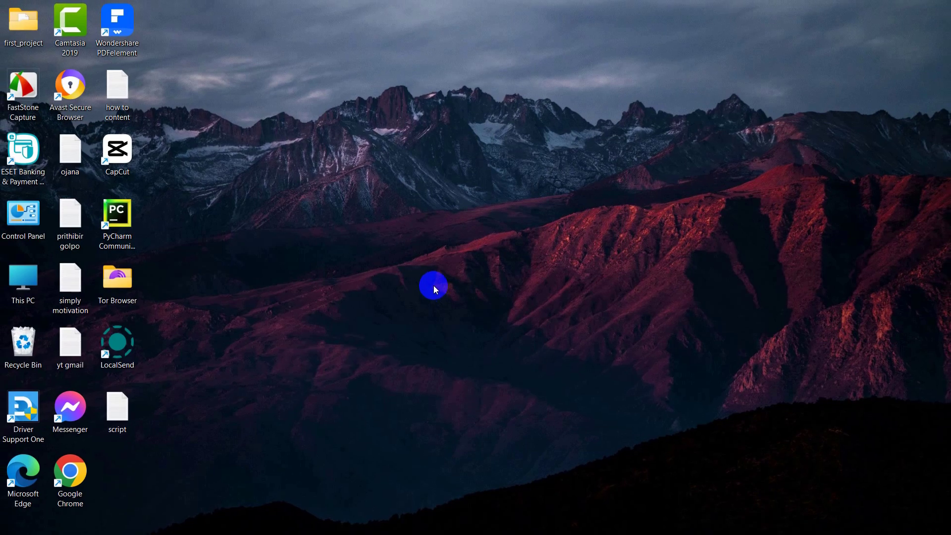
left_click(47, 524)
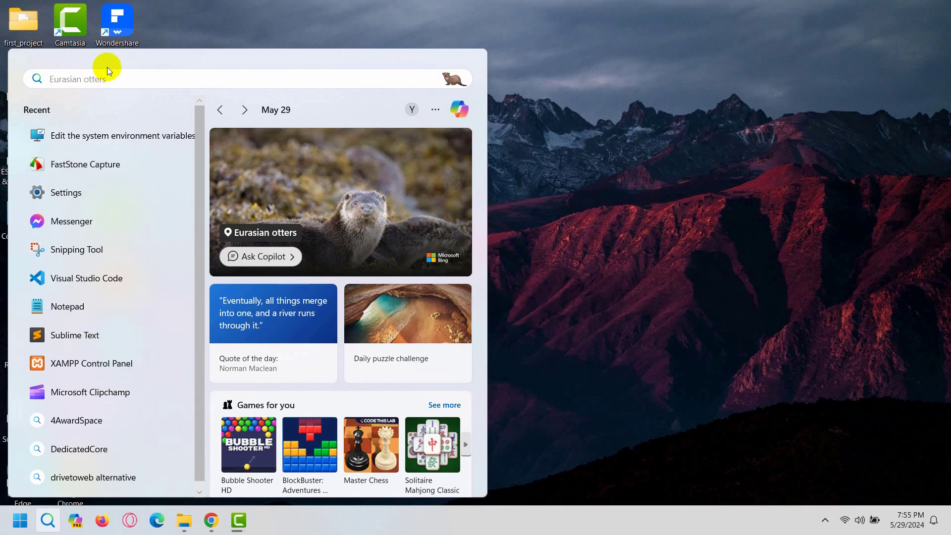
type("cmd")
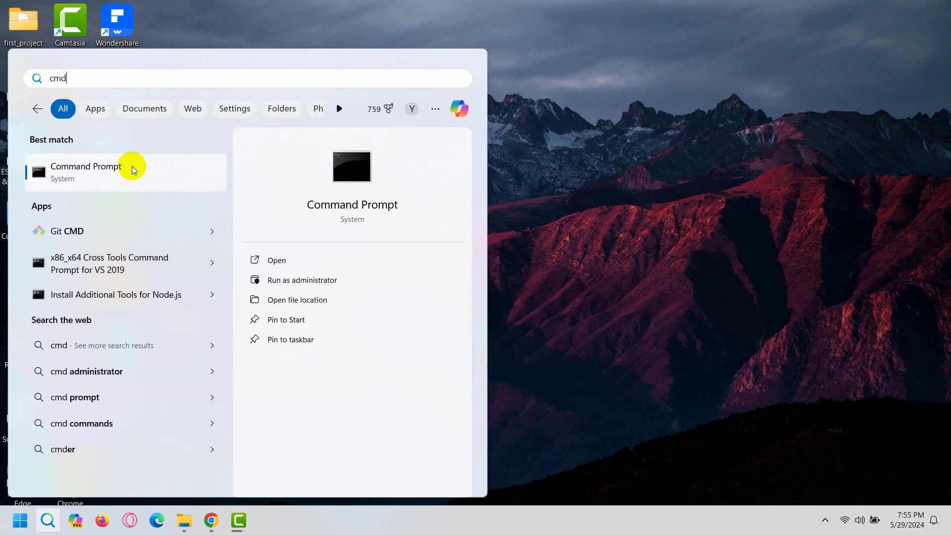
left_click(120, 167)
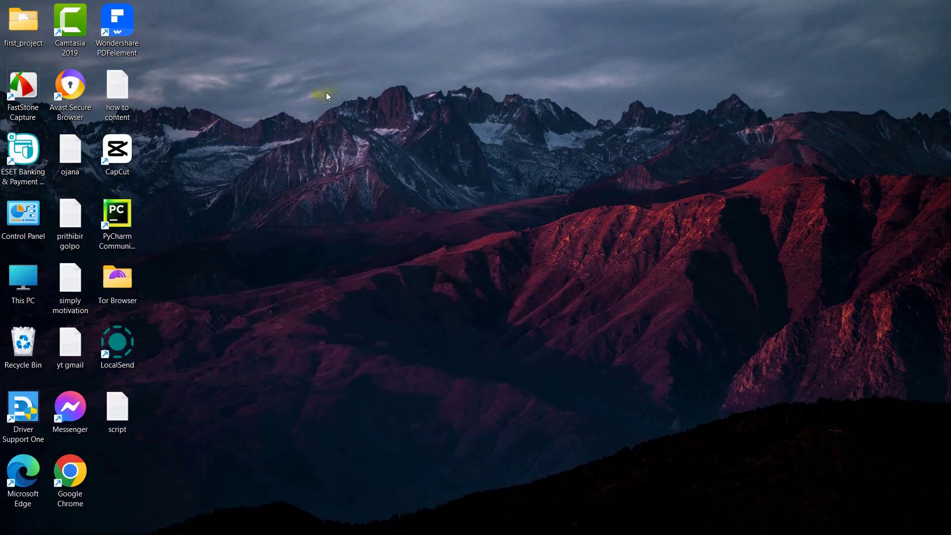
Run java --version and confirm it reports java 22.0.1 2024-04-16.
scroll(375, 159, "up", 6)
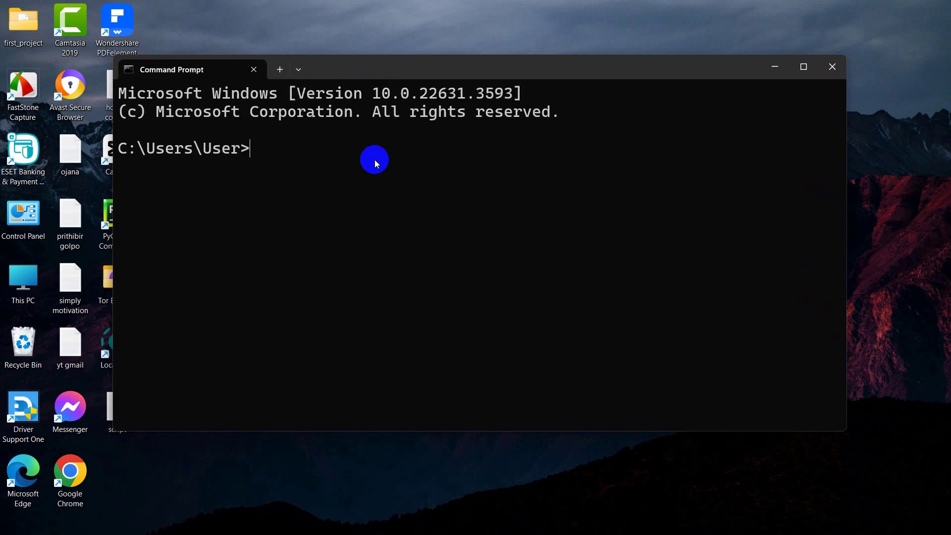
type("java --versio")
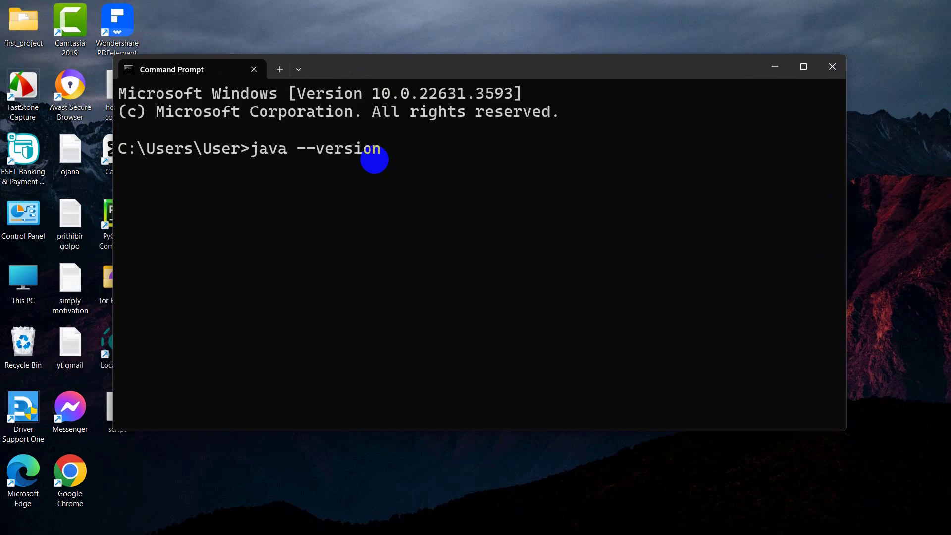
type("n")
key("Return")
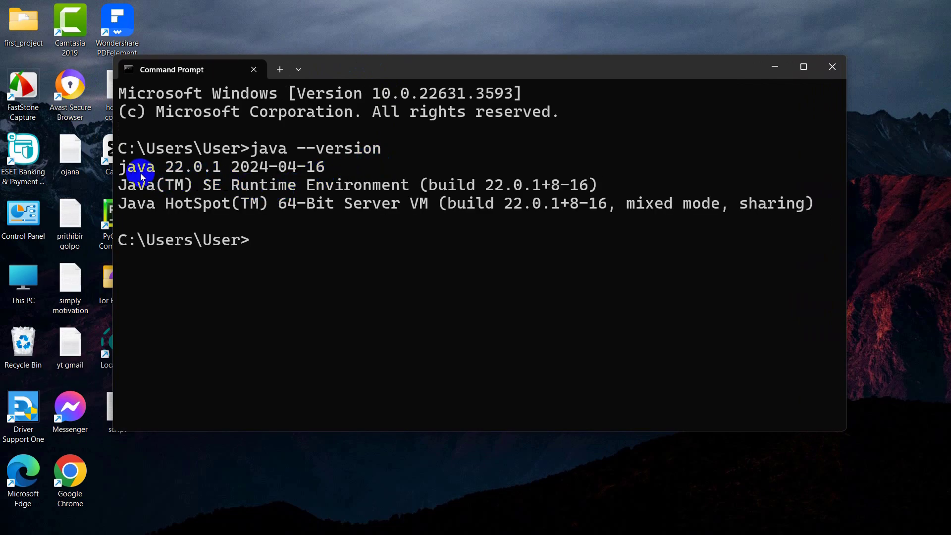
left_click_drag(119, 167, 427, 179)
left_click(665, 167)
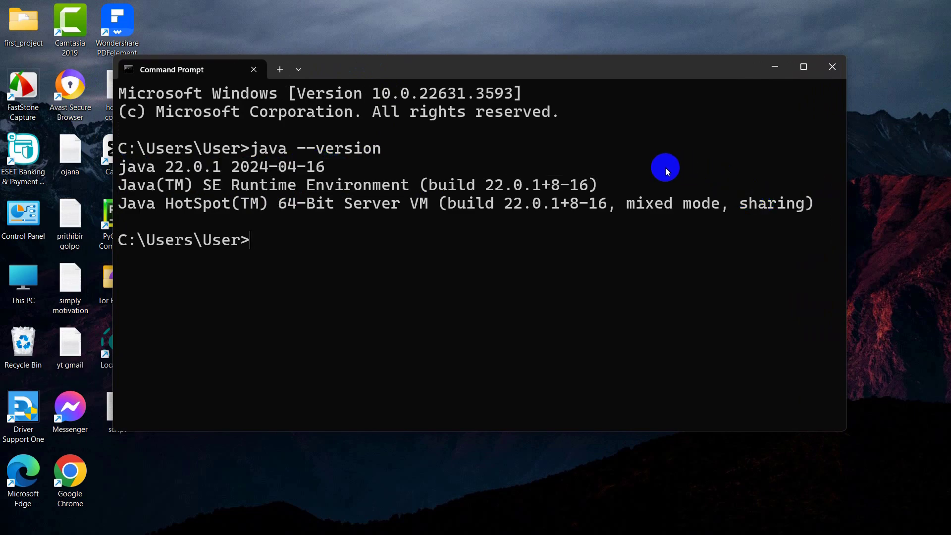
Minimize Command Prompt, create a 'javabasic' desktop folder, and open it in File Explorer.
left_click(777, 67)
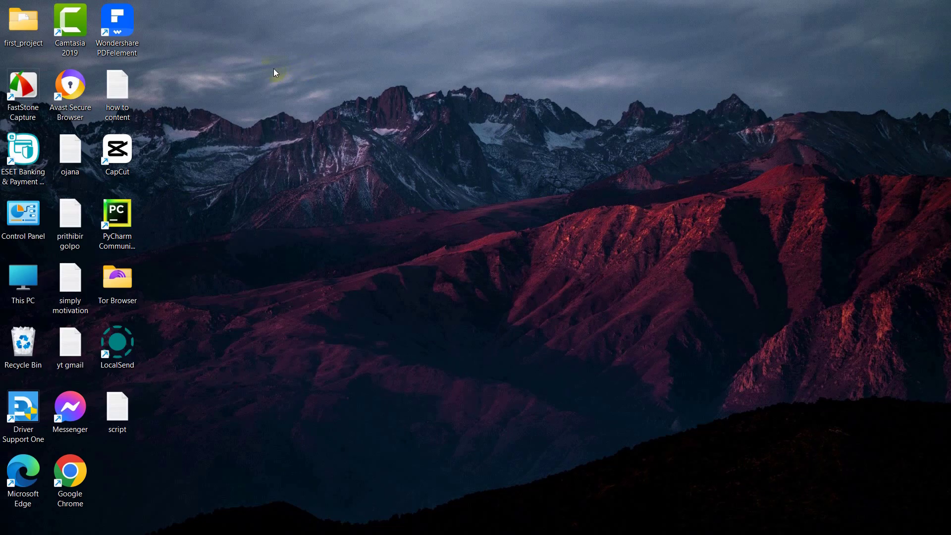
right_click(213, 75)
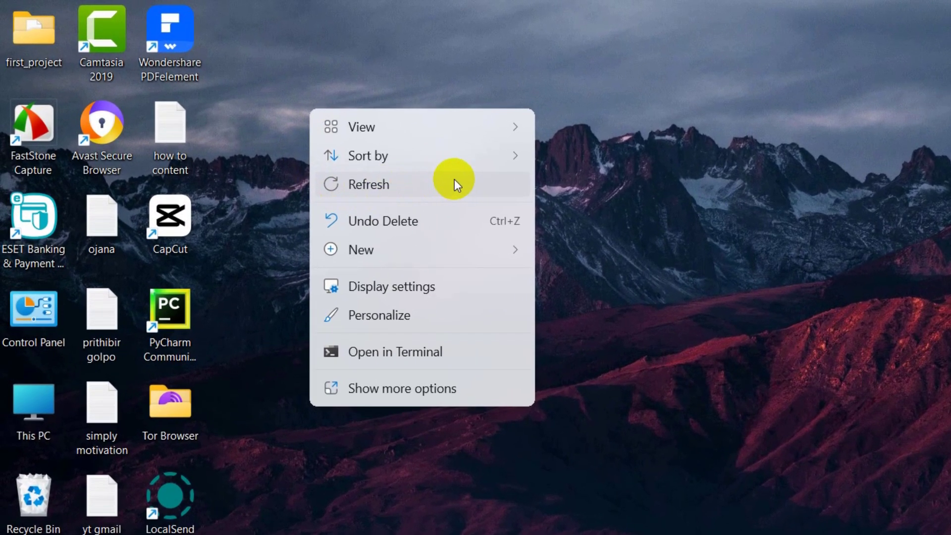
mouse_move(478, 251)
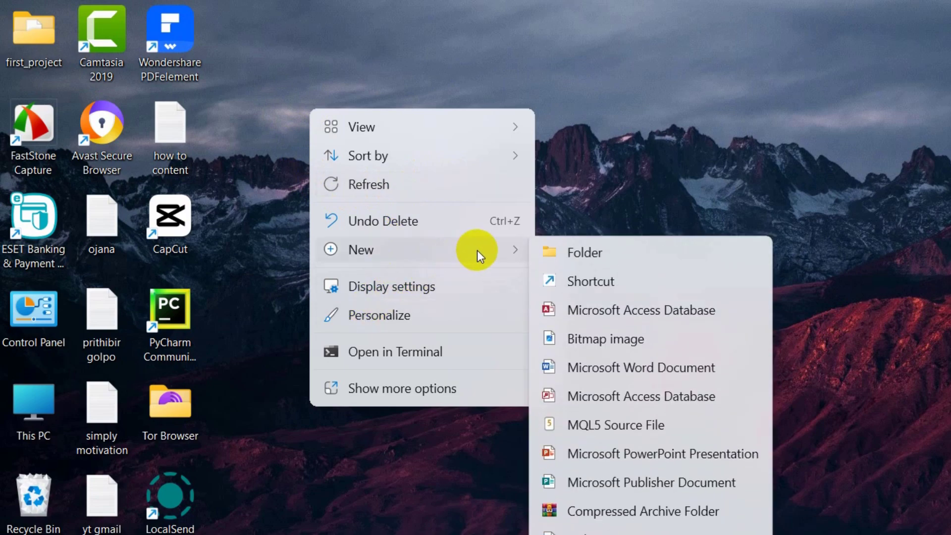
left_click(583, 252)
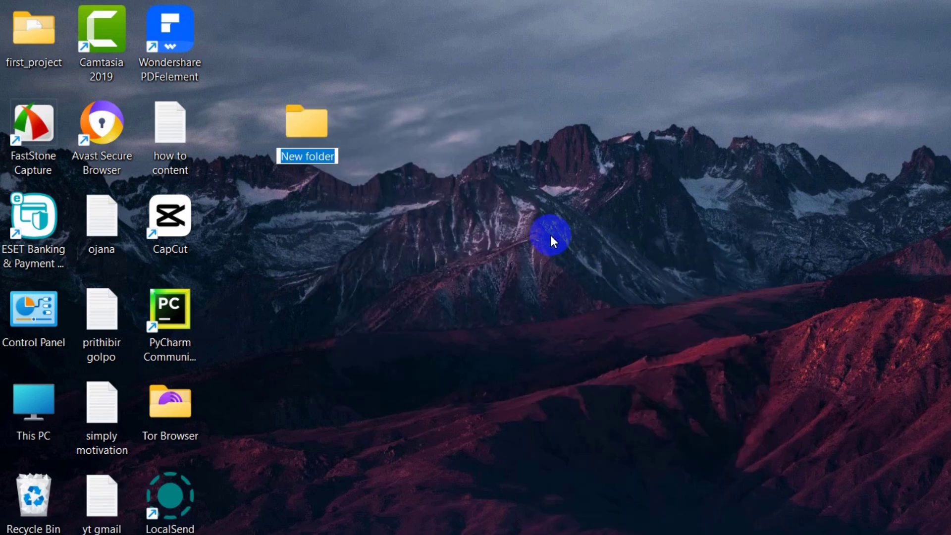
type("java")
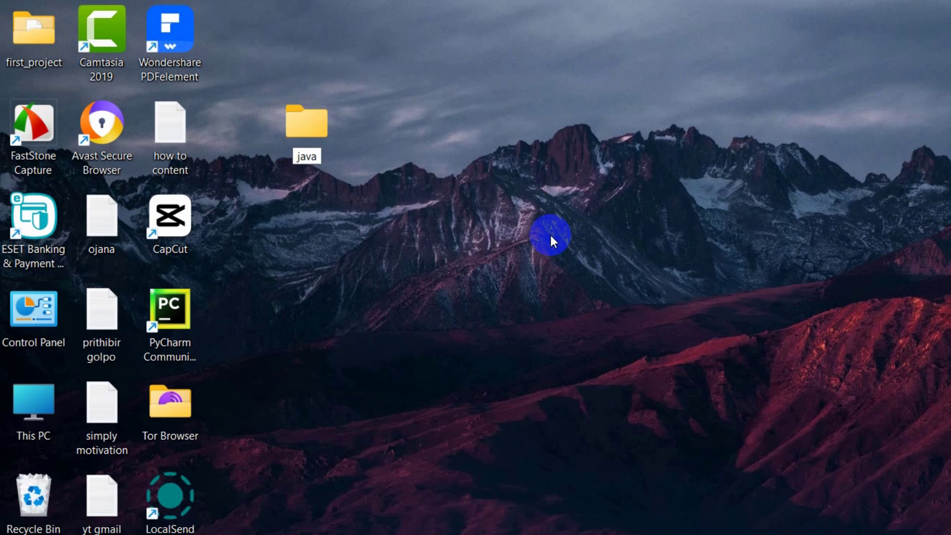
type("basic")
key("Return")
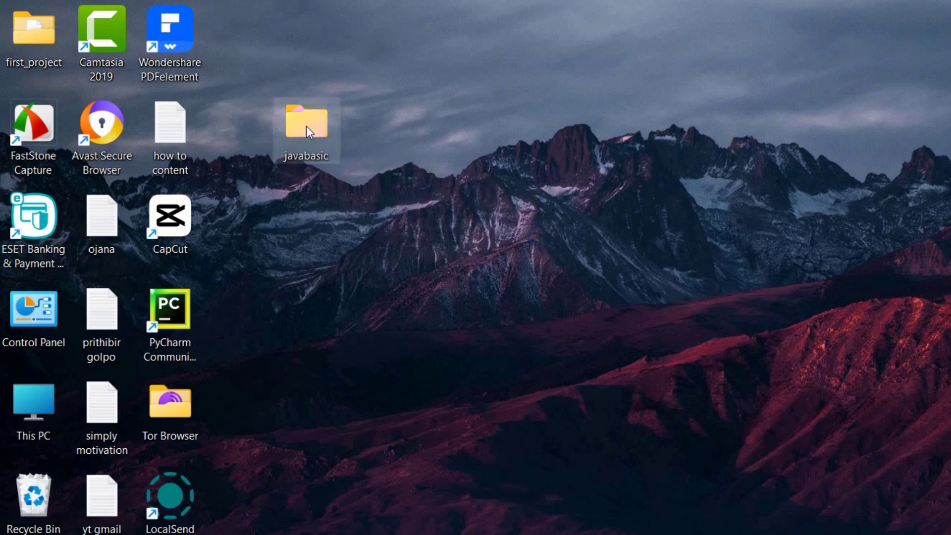
double_click(306, 126)
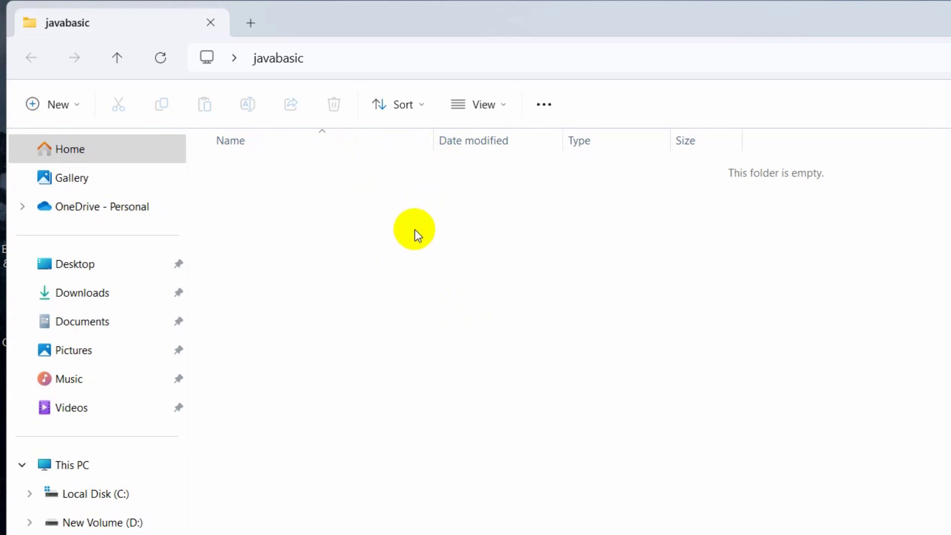
Add a new text document in the javabasic folder and name it hello.java.
right_click(414, 230)
left_click(462, 211)
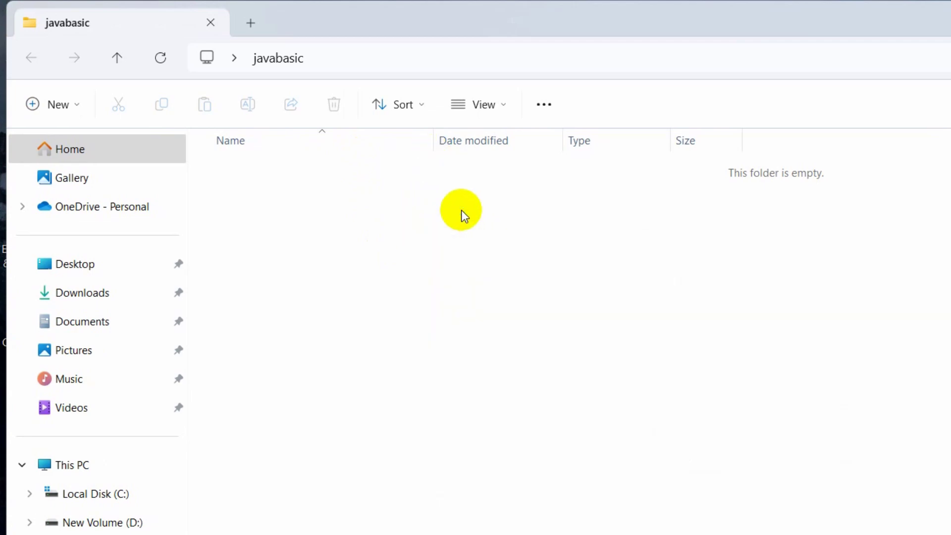
right_click(462, 211)
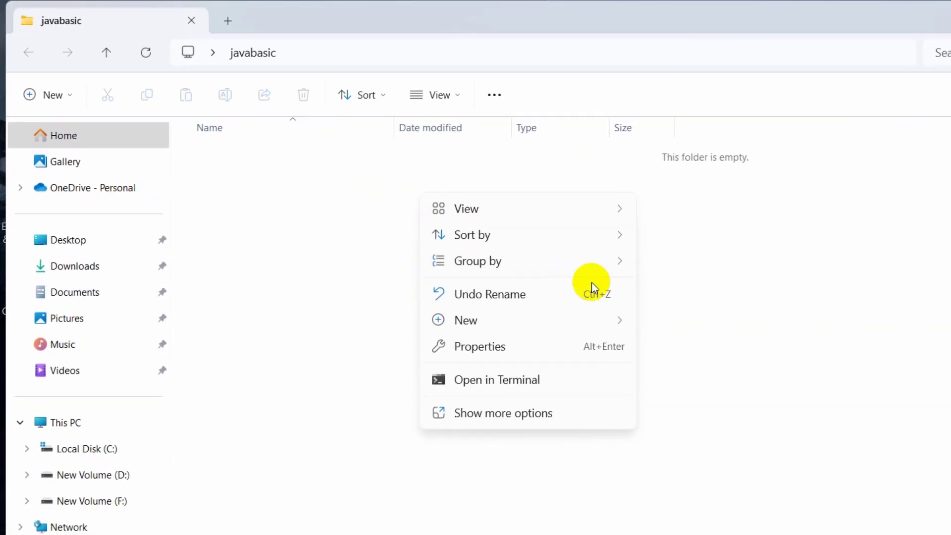
mouse_move(600, 319)
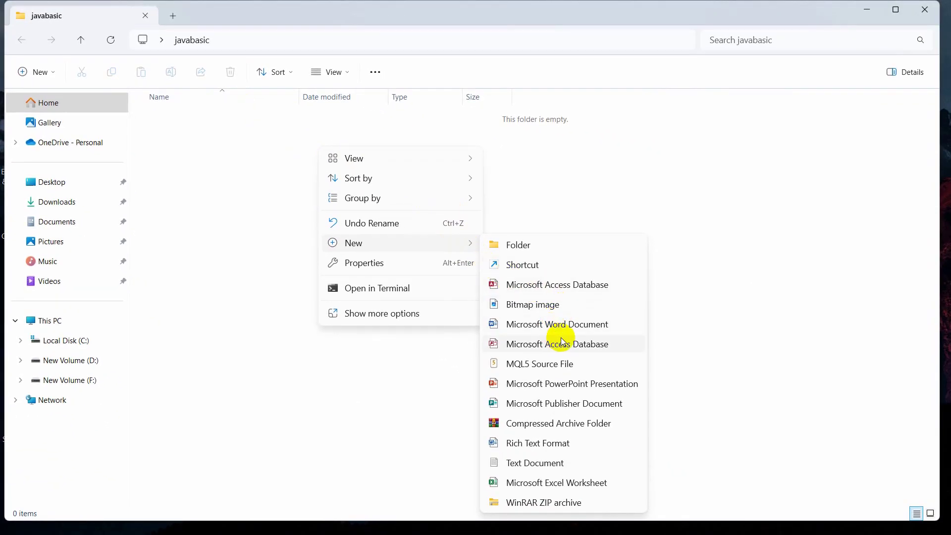
left_click(539, 461)
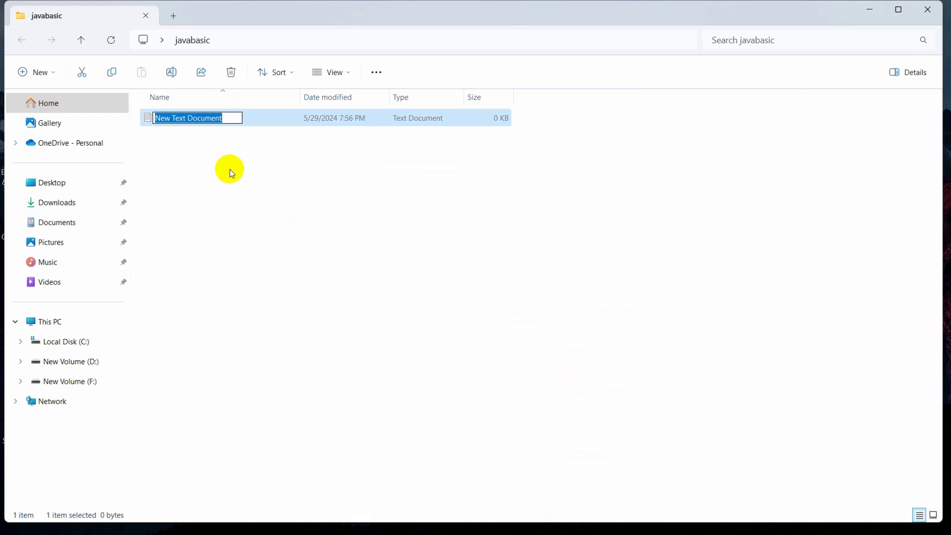
type("hello.java")
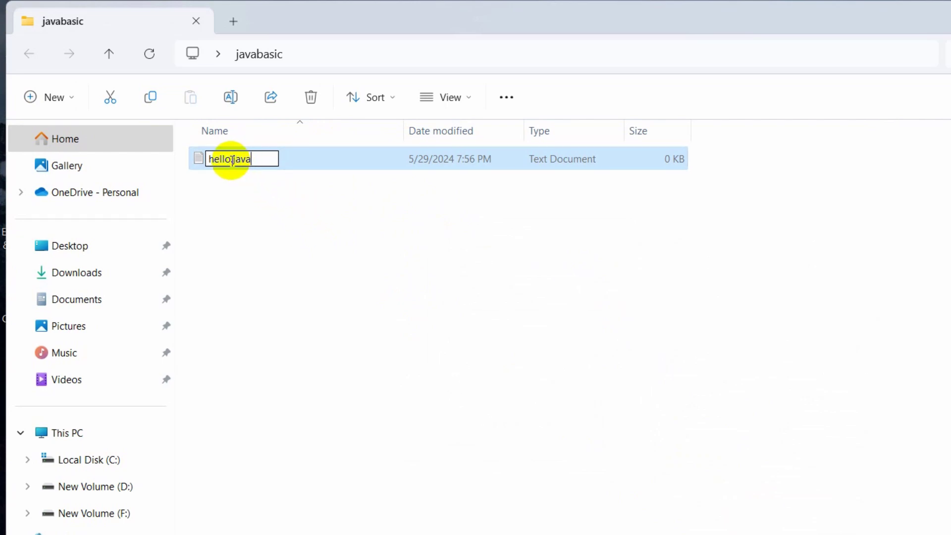
Finalize the hello.java file name, then open the new file.
mouse_move(232, 159)
left_mouse_down()
mouse_move(258, 157)
mouse_move(207, 161)
mouse_move(229, 158)
left_mouse_up()
left_click(260, 159)
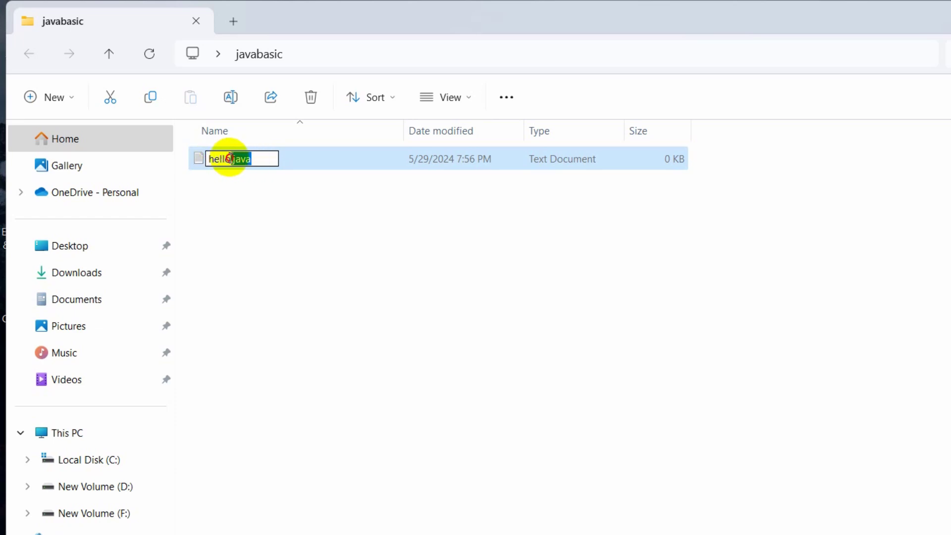
left_click(272, 179)
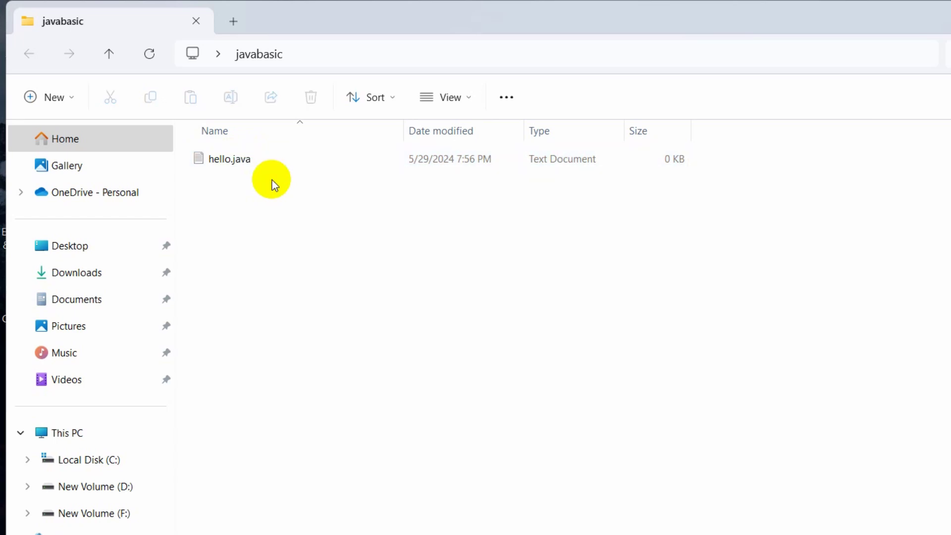
double_click(248, 159)
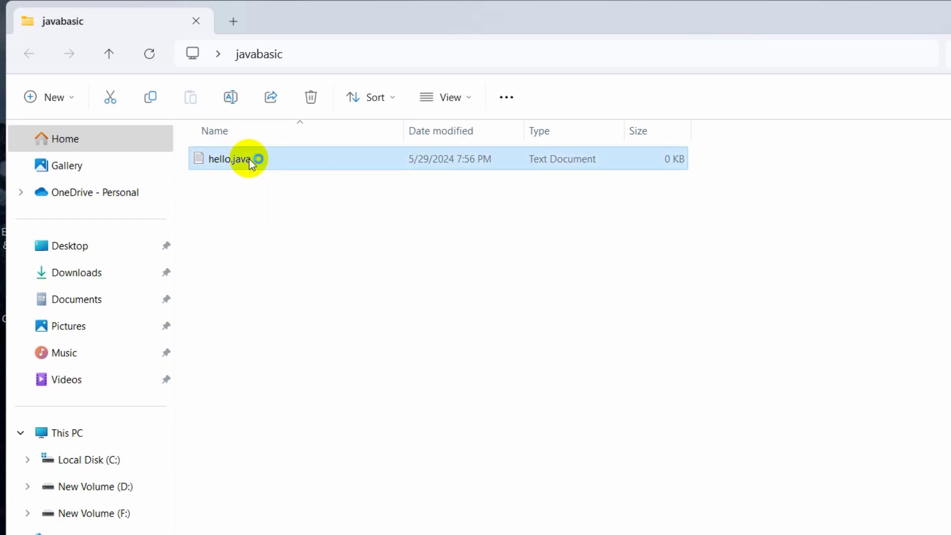